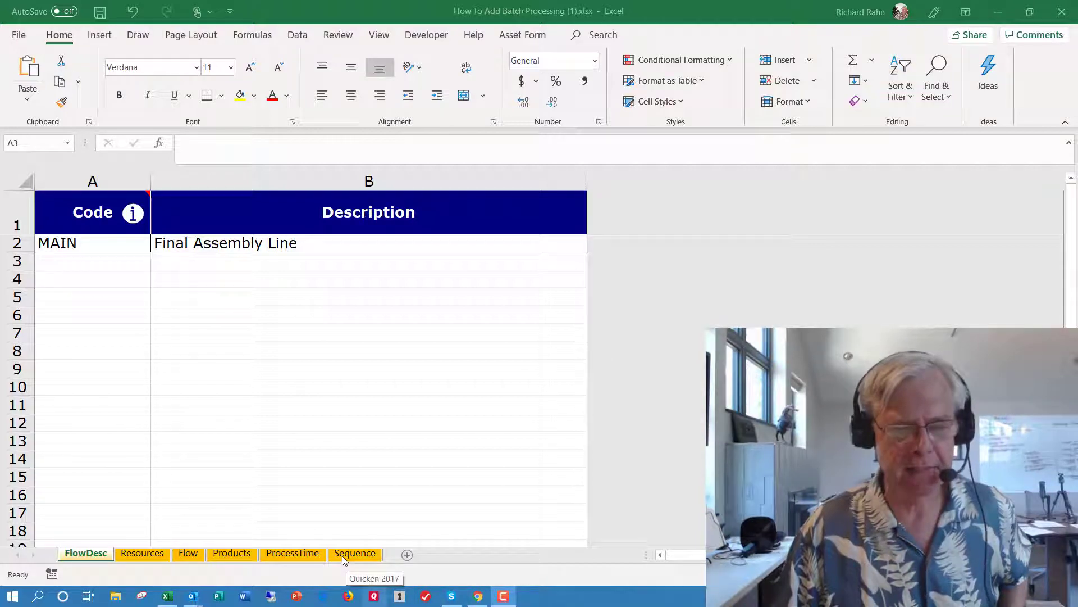
- Review the Resources, Flow, Products, ProcessTime and Sequence sheets of the batch processing workbook
{"action": "left_click", "coordinate": [160, 563]}
{"action": "left_click", "coordinate": [160, 559]}
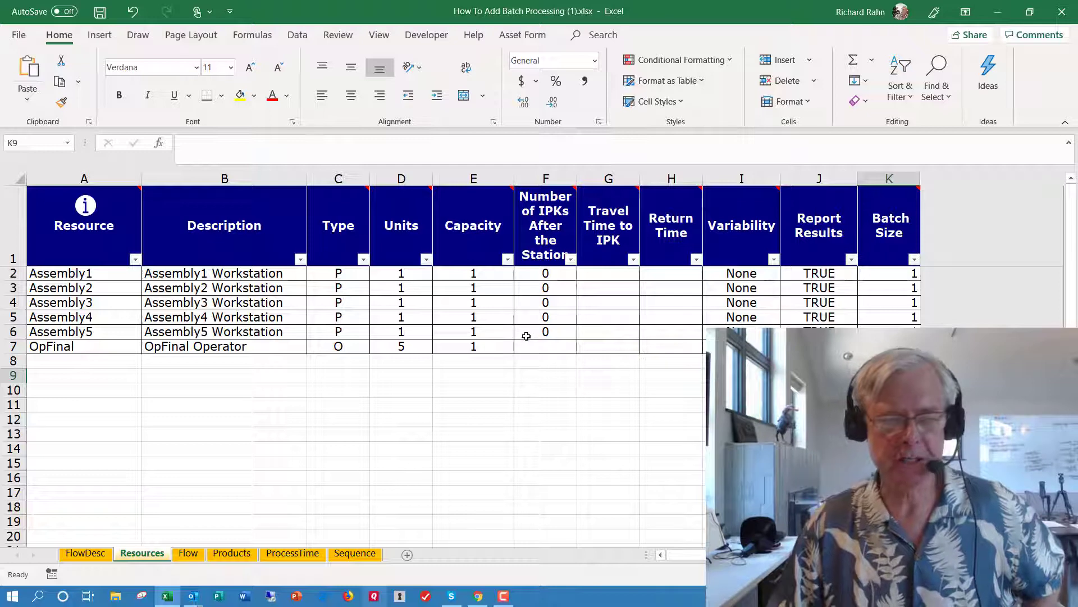
{"action": "left_click", "coordinate": [196, 556]}
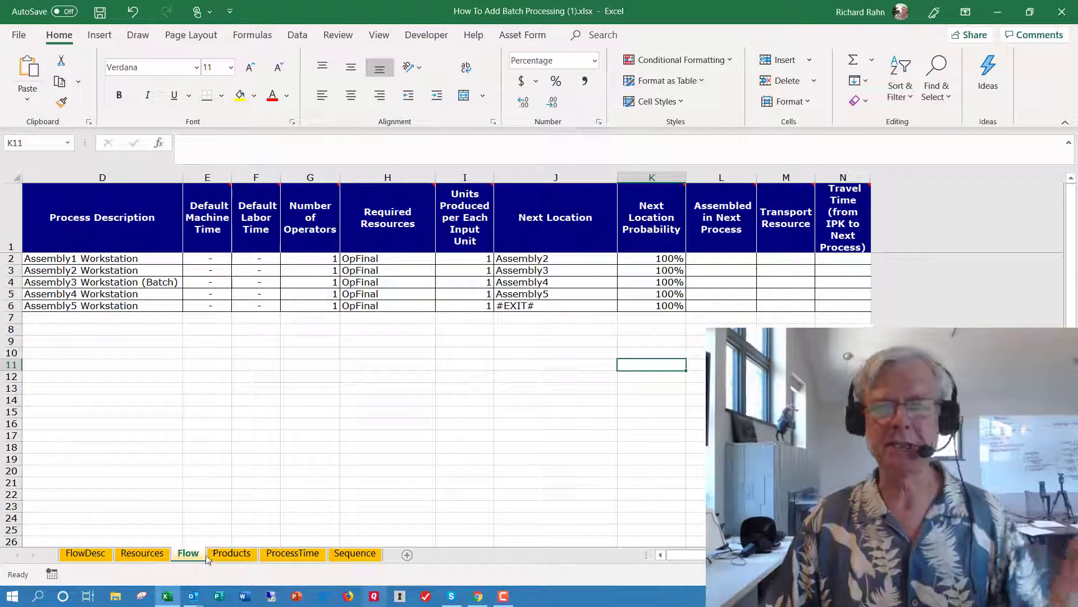
{"action": "left_click", "coordinate": [242, 554]}
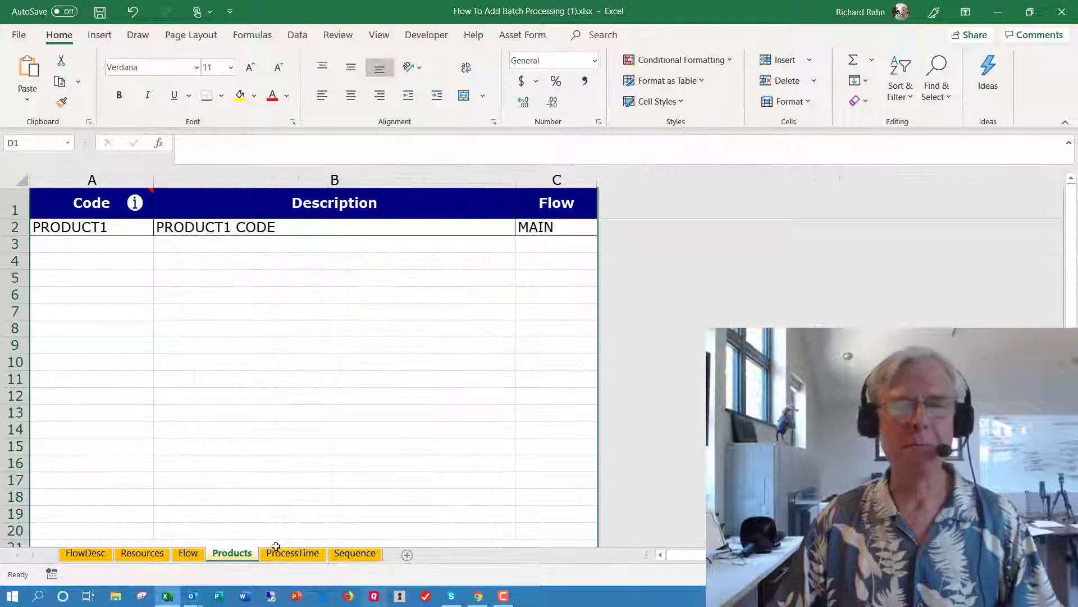
{"action": "left_click", "coordinate": [313, 555]}
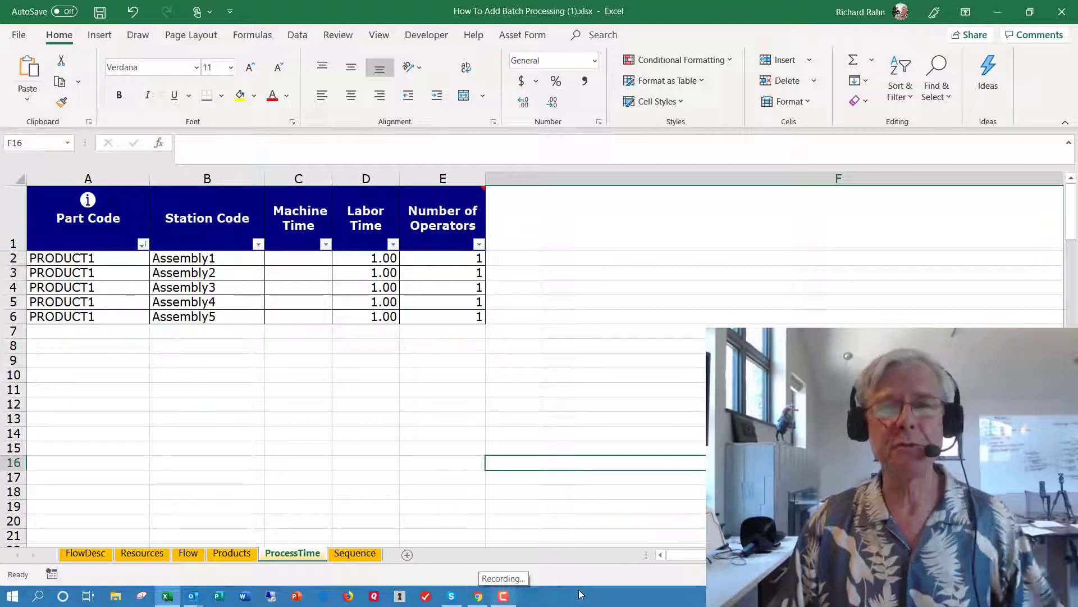
{"action": "left_click", "coordinate": [369, 559]}
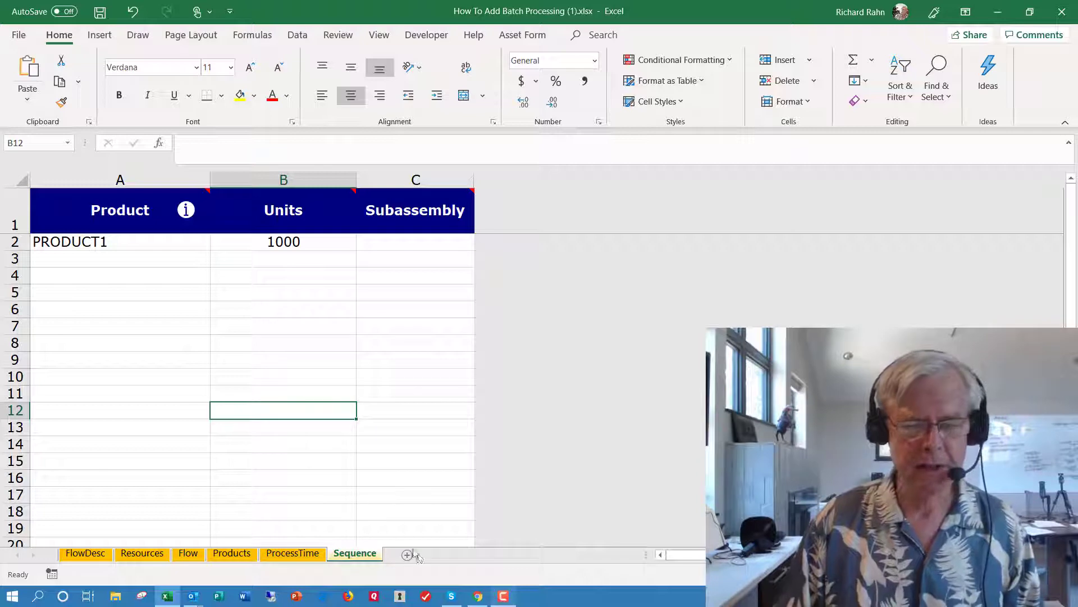
- Switch to the Lean Design Simulator in Chrome, load How To Add Batch Processing (1).xlsx from Downloads and validate it
{"action": "left_click", "coordinate": [479, 601]}
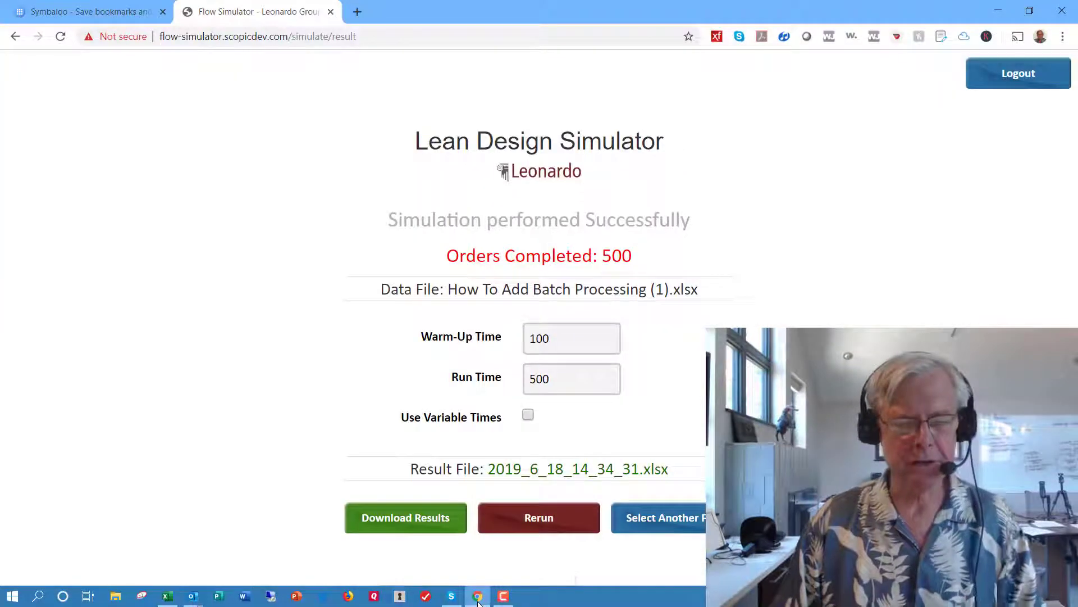
{"action": "left_click", "coordinate": [672, 525]}
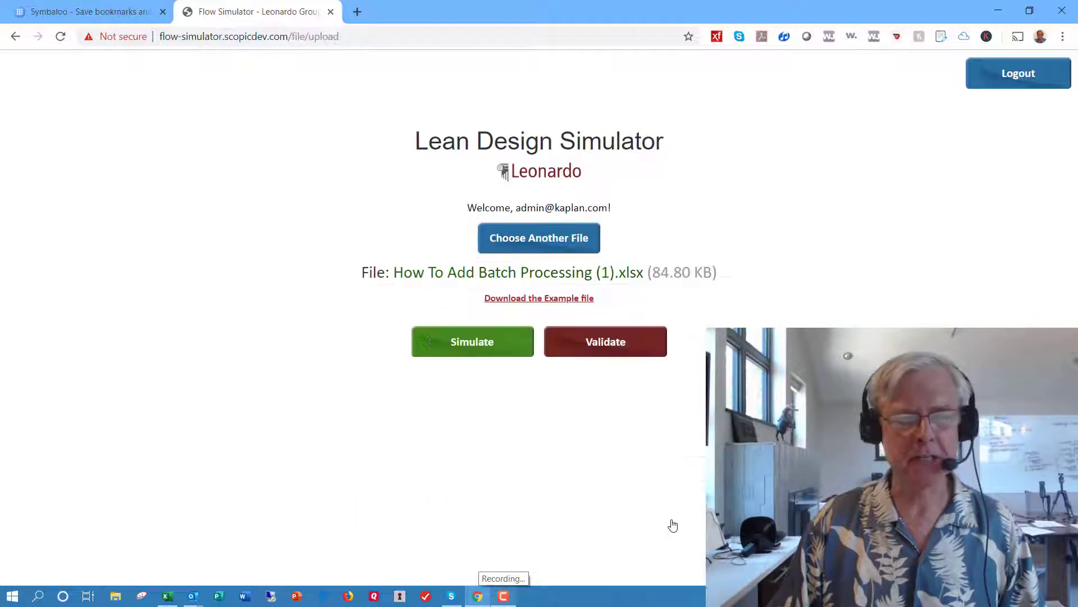
{"action": "left_click", "coordinate": [561, 247]}
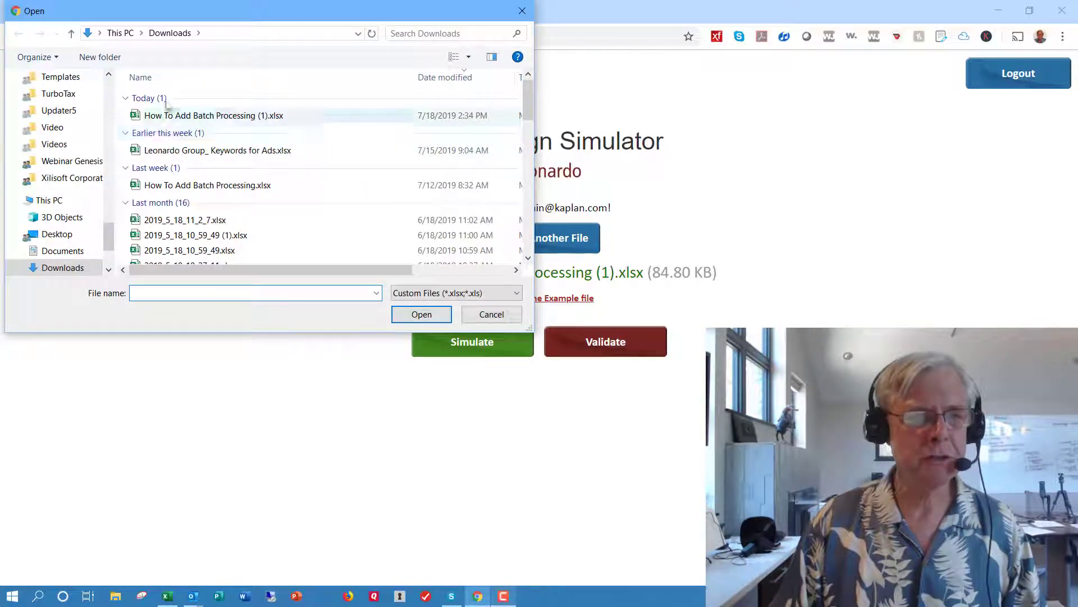
{"action": "left_click", "coordinate": [200, 115]}
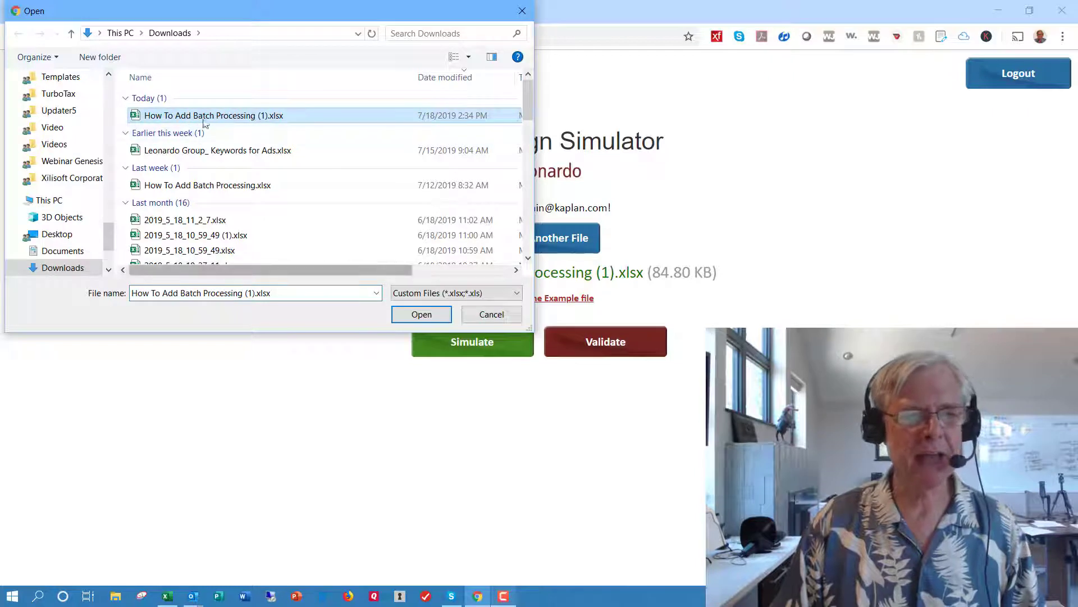
{"action": "left_click", "coordinate": [424, 314]}
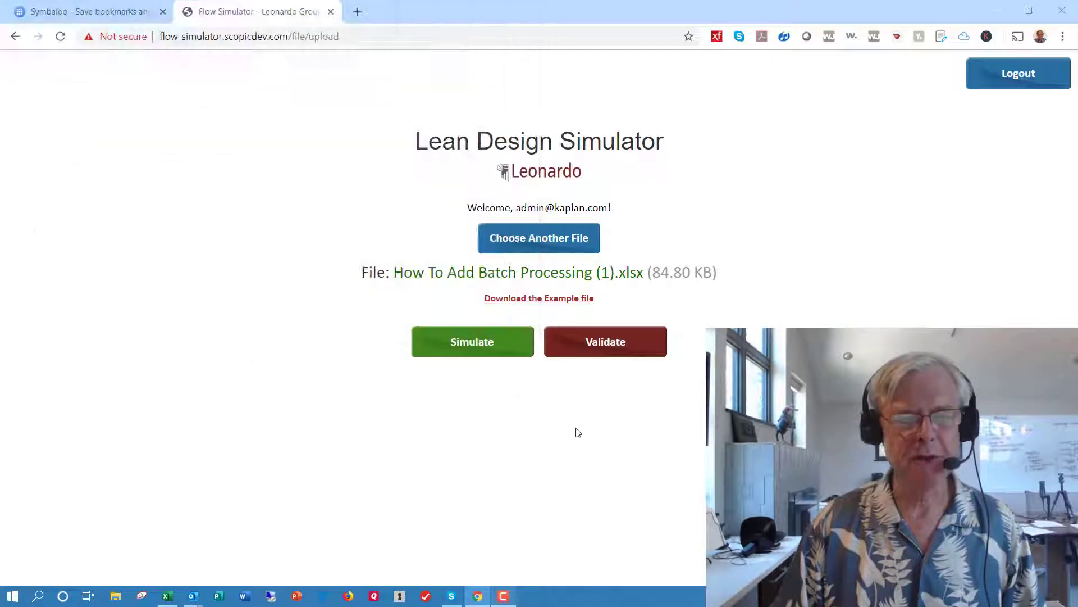
{"action": "left_click", "coordinate": [607, 353]}
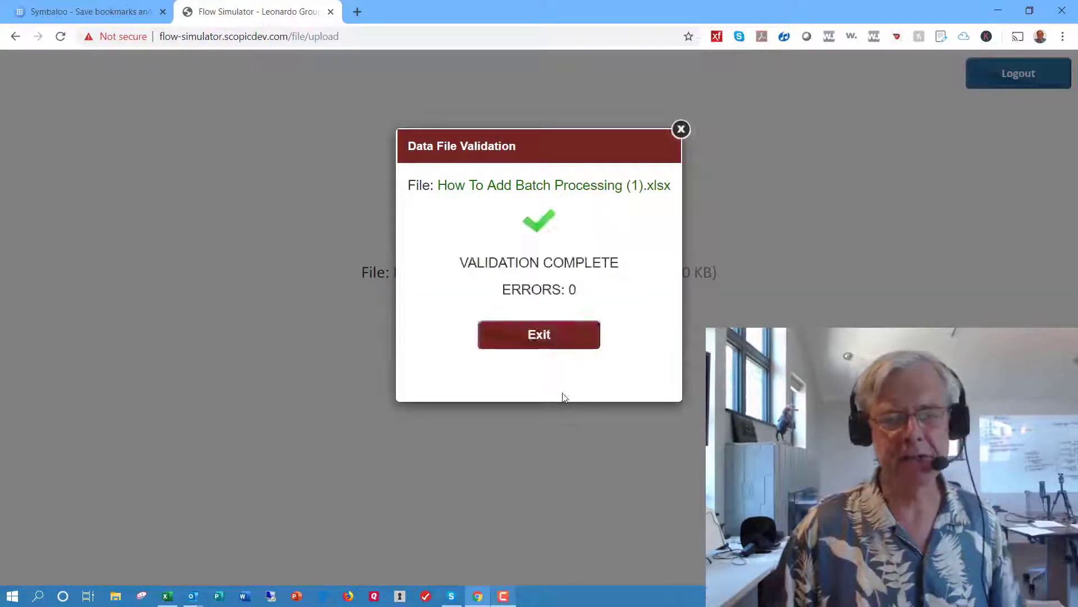
{"action": "left_click", "coordinate": [557, 335]}
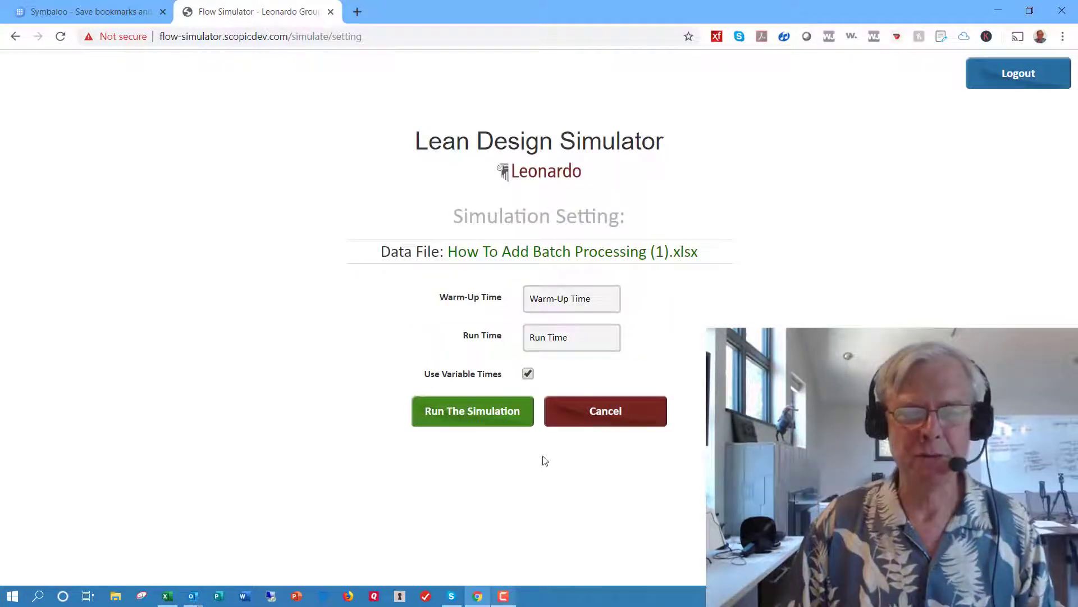
- Run the simulation with a warm-up time of 50, a run time of 500 and variable times turned off
{"action": "left_click", "coordinate": [556, 301]}
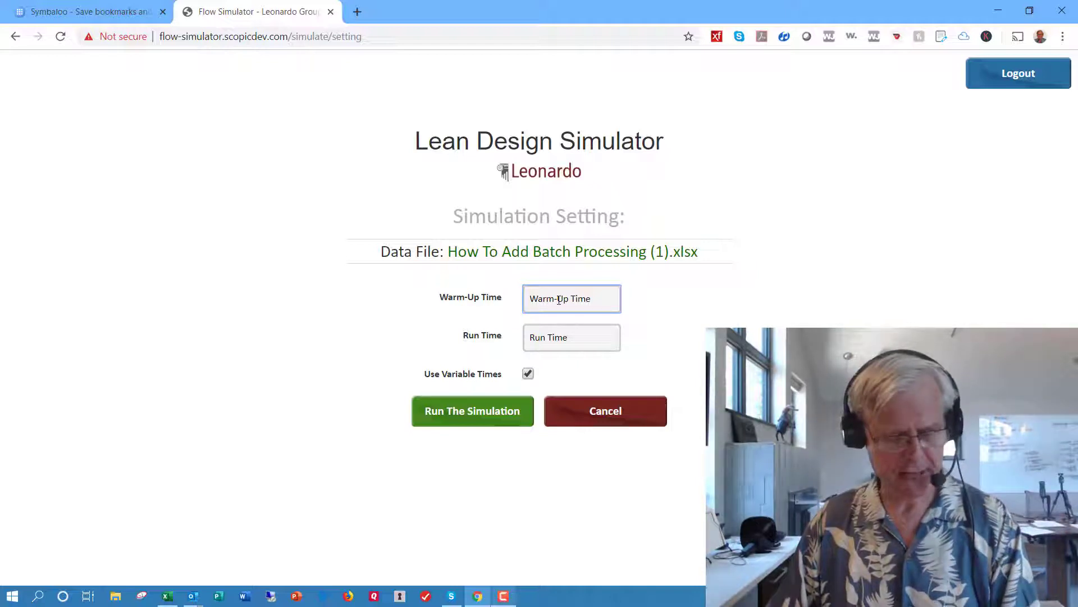
{"action": "type", "text": "50"}
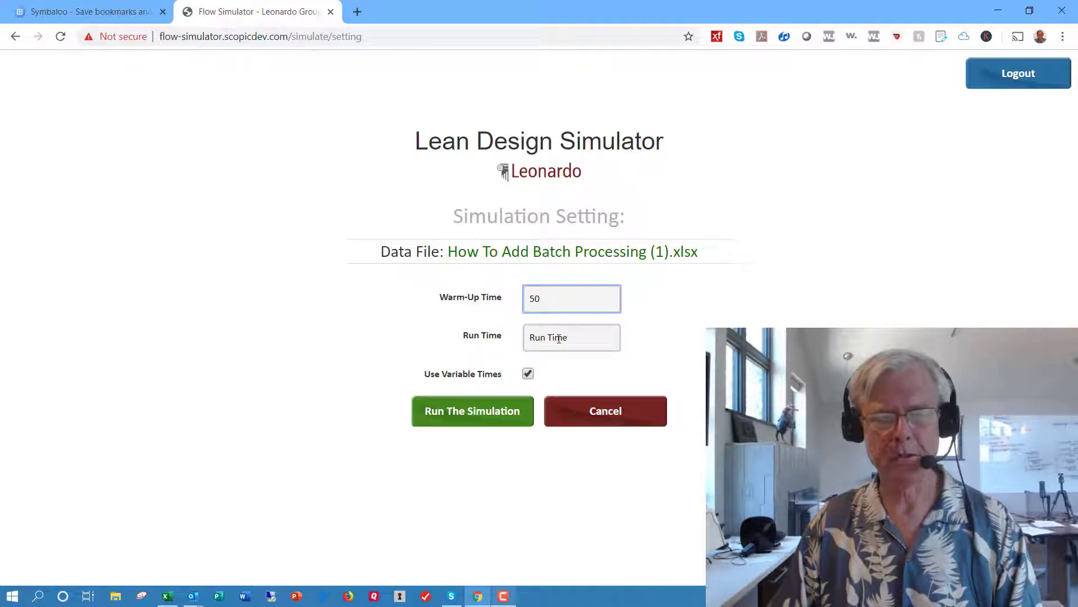
{"action": "left_click", "coordinate": [563, 337]}
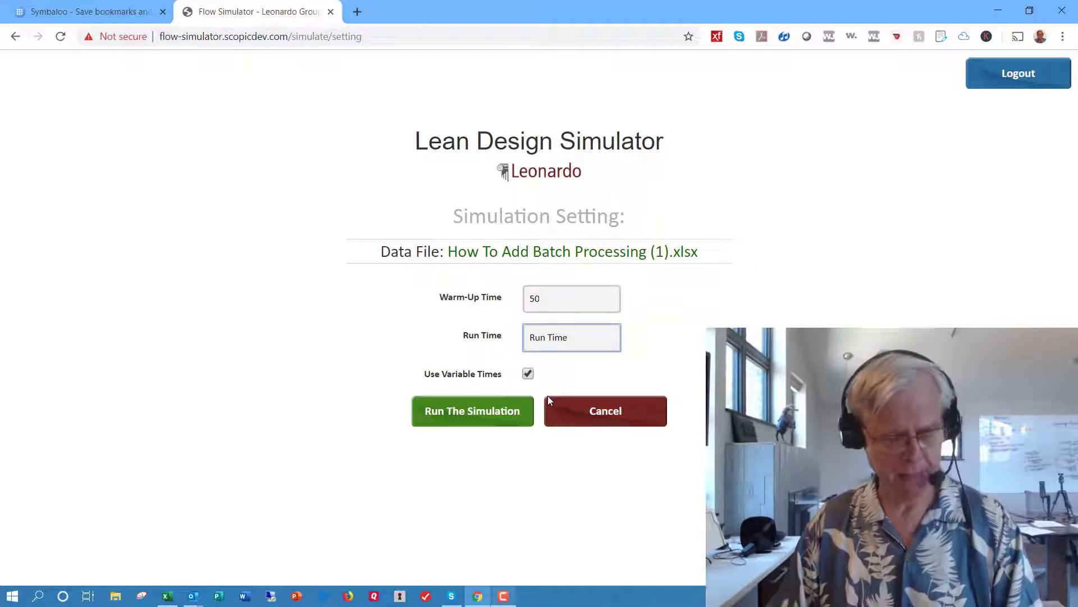
{"action": "type", "text": "500"}
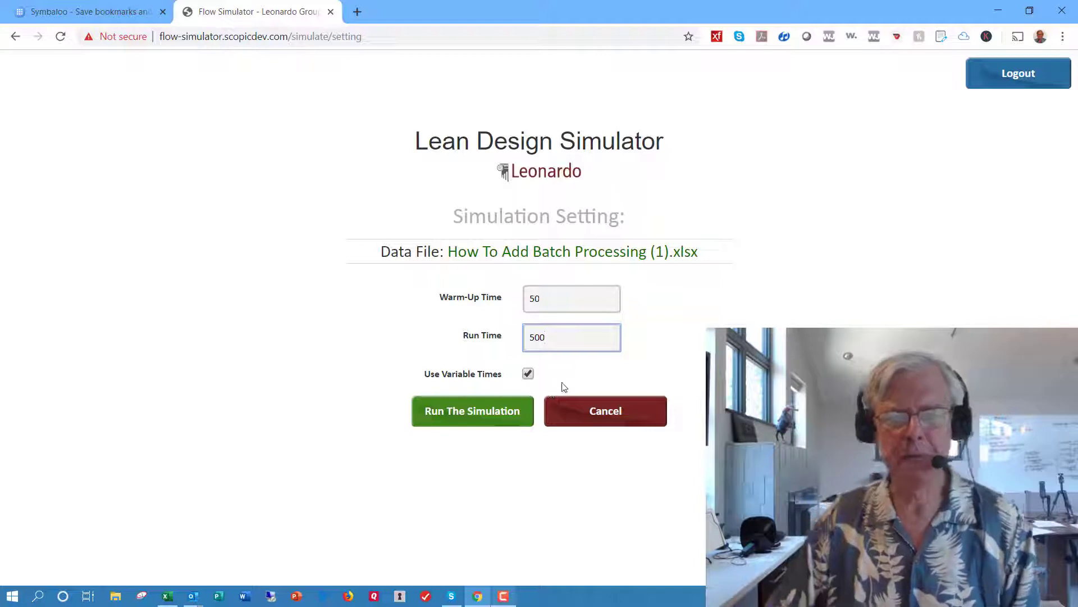
{"action": "left_click", "coordinate": [528, 377]}
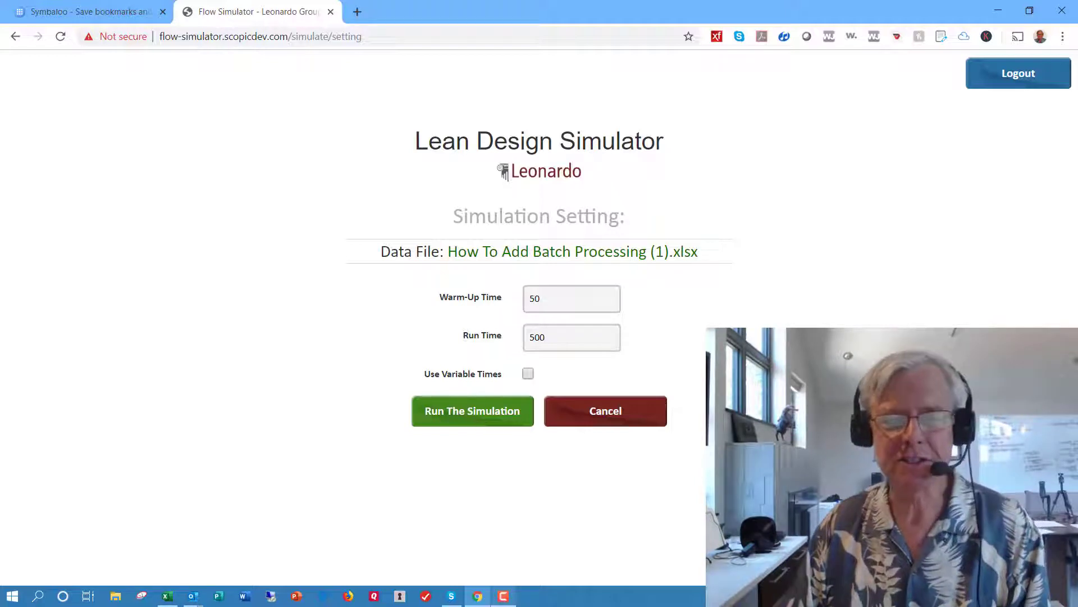
{"action": "left_click", "coordinate": [473, 413]}
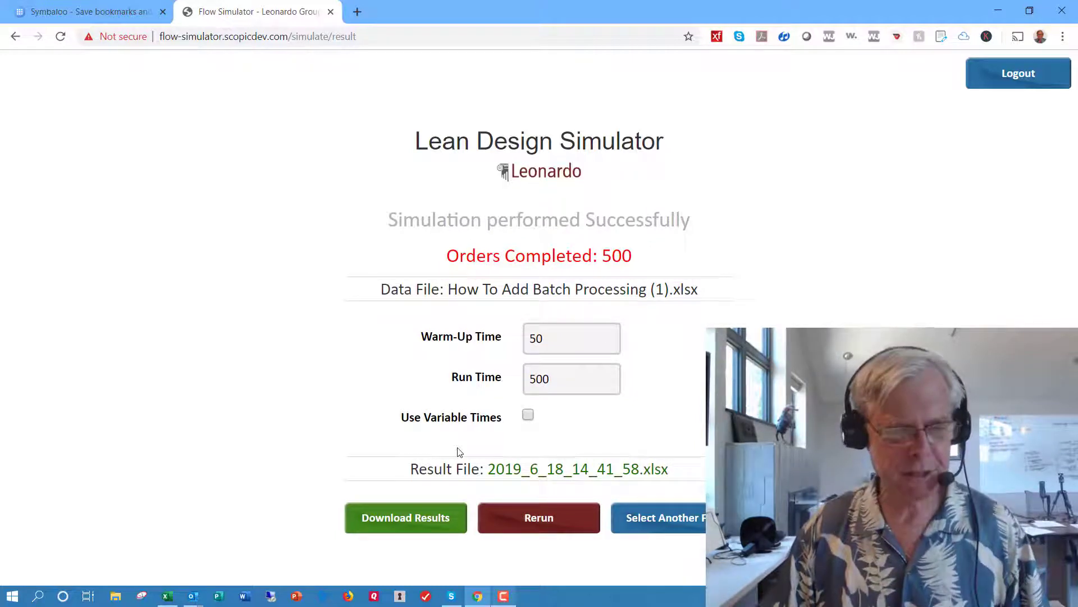
- Switch to the Excel workbook, set the batch size of Assembly3 on the Resources sheet to 20 and save the file
{"action": "left_click", "coordinate": [167, 597]}
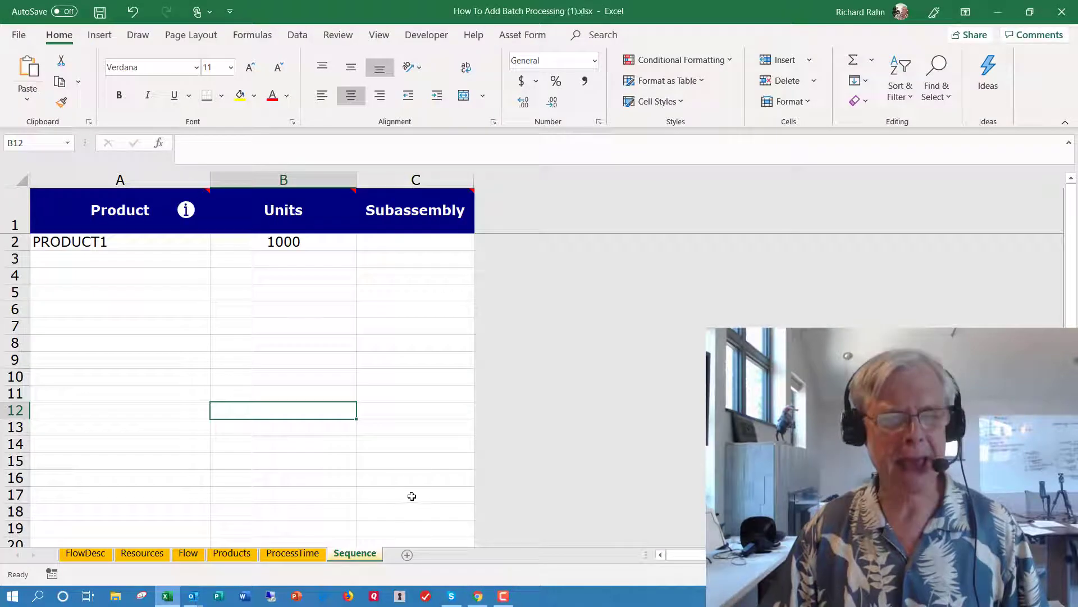
{"action": "left_click", "coordinate": [142, 554]}
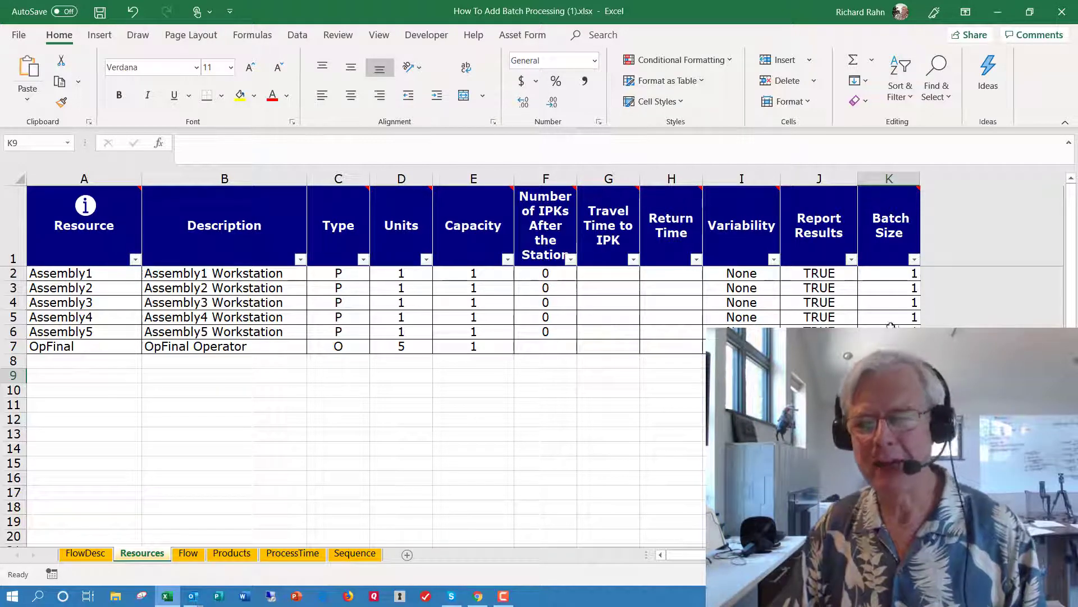
{"action": "left_click", "coordinate": [903, 302]}
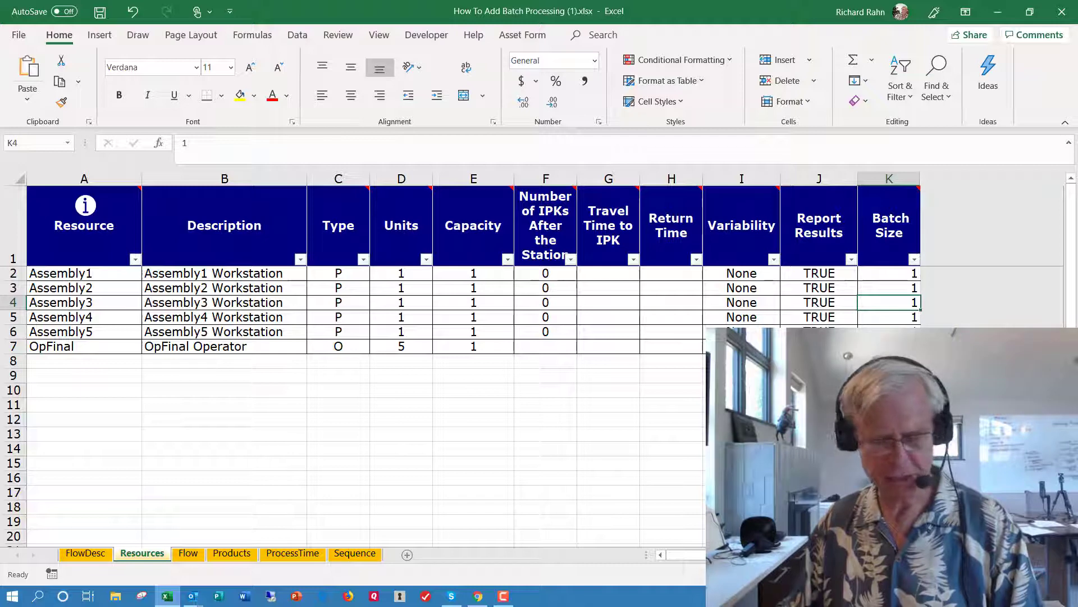
{"action": "type", "text": "20"}
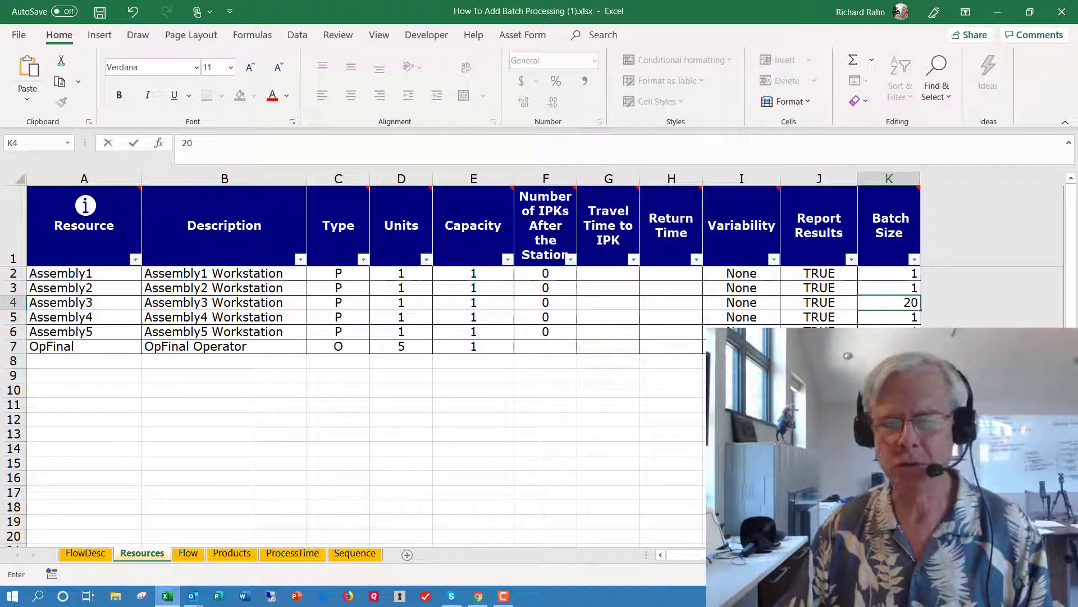
{"action": "left_click", "coordinate": [893, 390]}
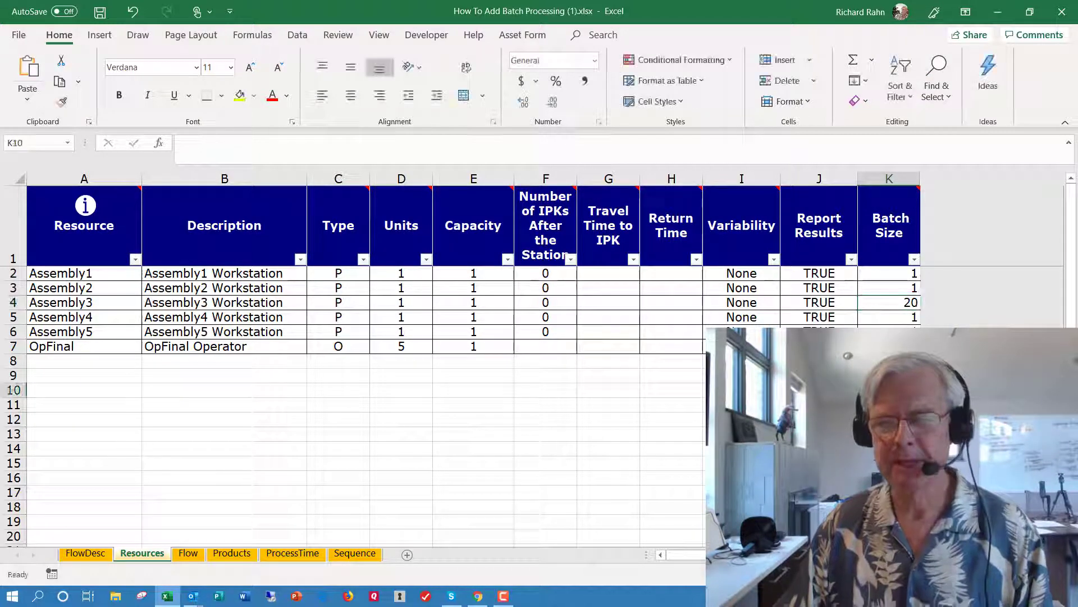
{"action": "left_click", "coordinate": [894, 304]}
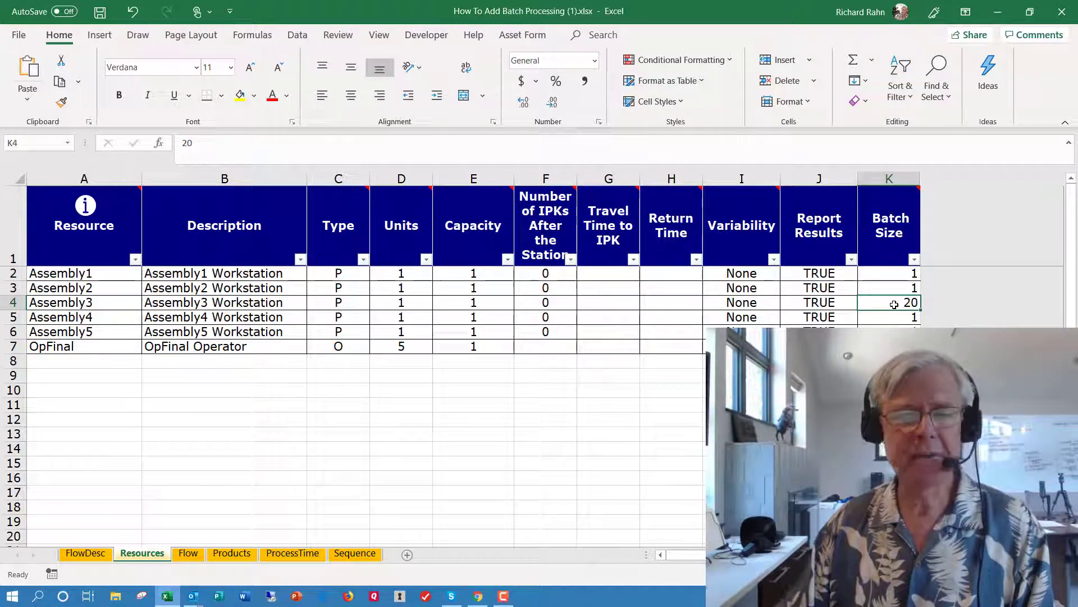
{"action": "left_click", "coordinate": [100, 11]}
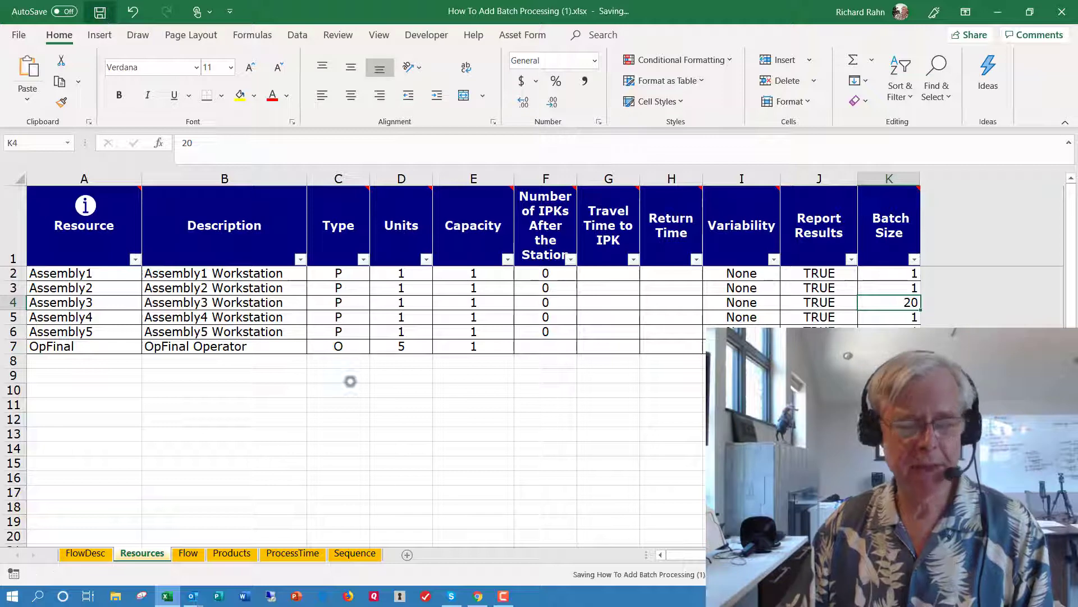
- Return to the Lean Design Simulator in Chrome, reload the edited How To Add Batch Processing (1).xlsx and validate it
{"action": "left_click", "coordinate": [478, 595]}
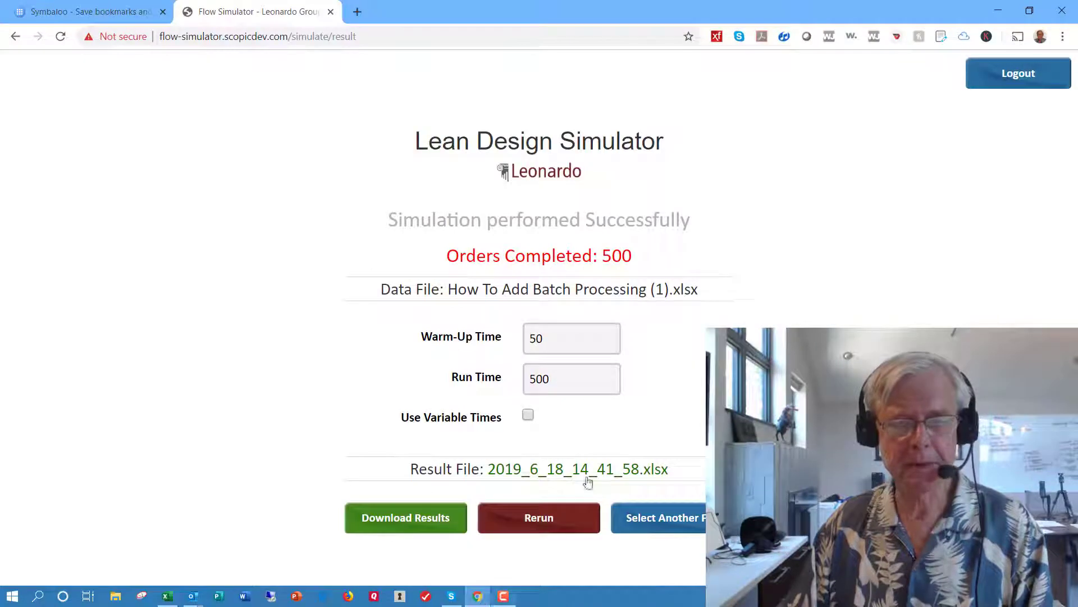
{"action": "left_click", "coordinate": [656, 517]}
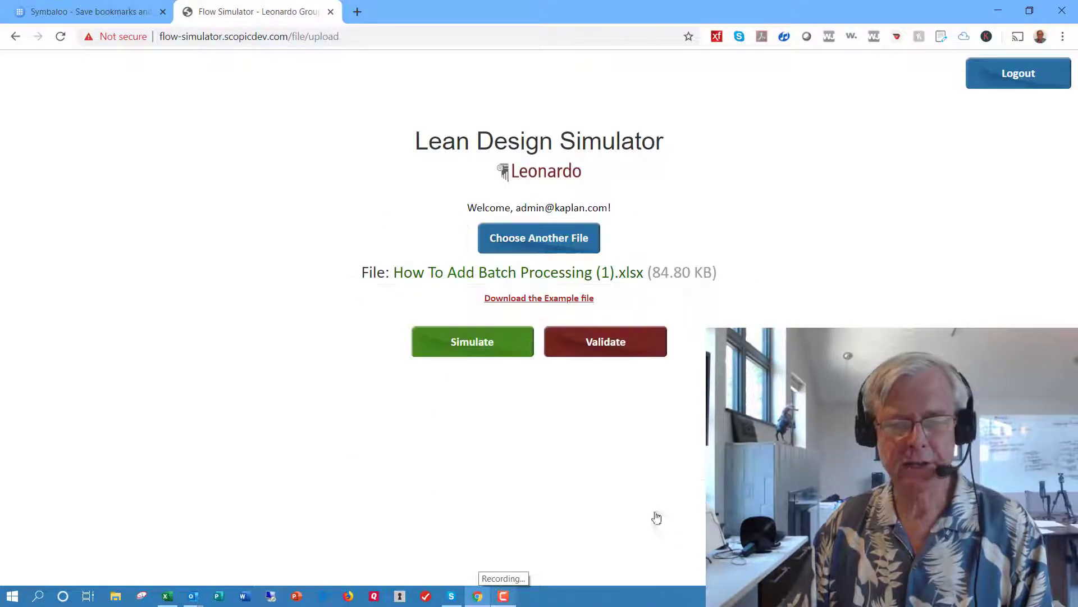
{"action": "left_click", "coordinate": [554, 239]}
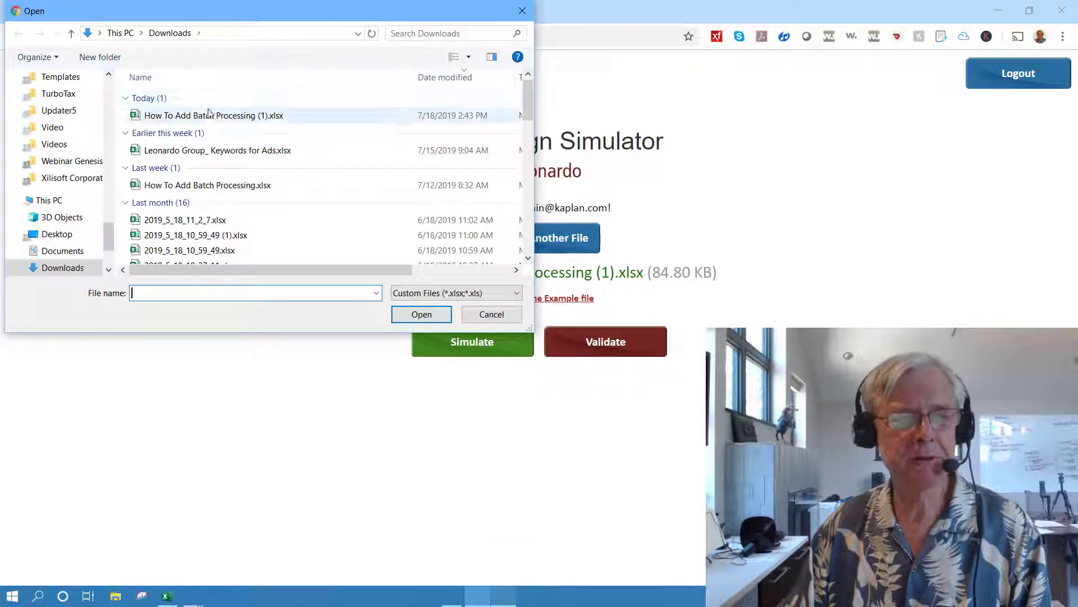
{"action": "left_click", "coordinate": [209, 116]}
{"action": "left_click", "coordinate": [407, 314]}
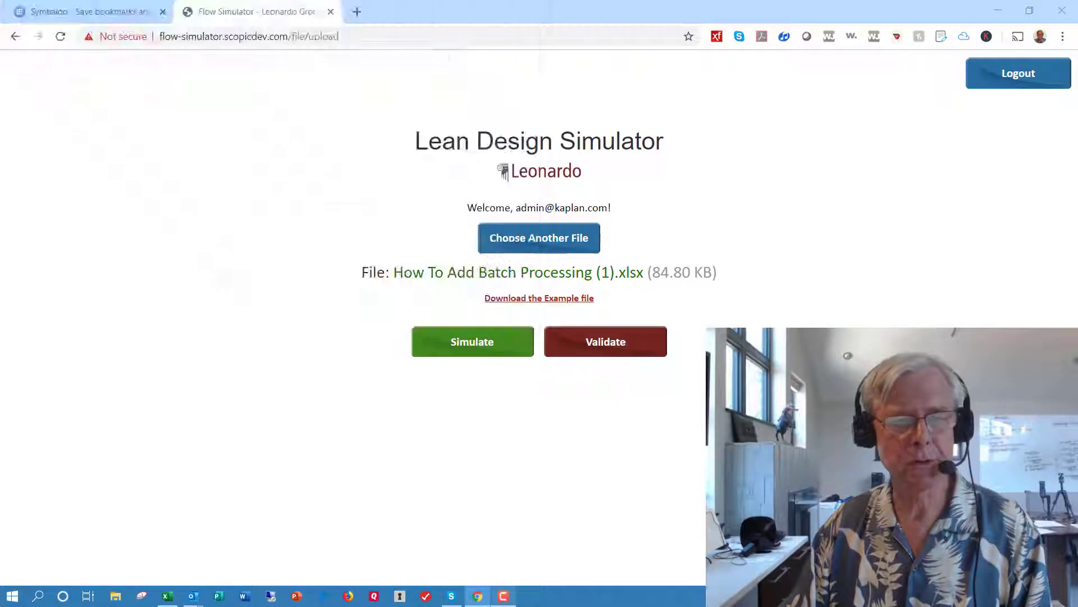
{"action": "left_click", "coordinate": [567, 355]}
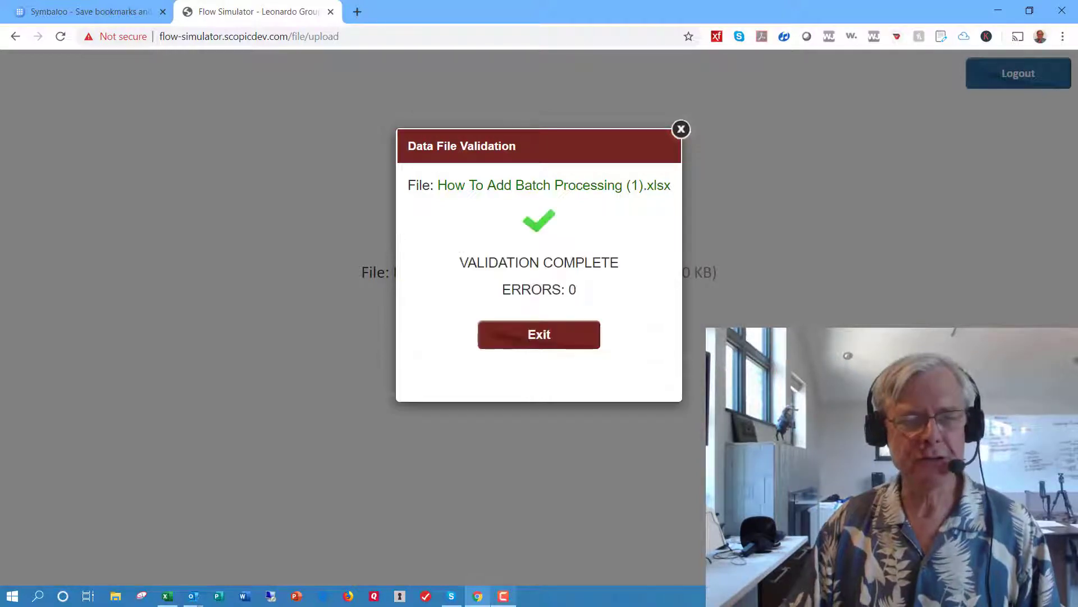
{"action": "left_click", "coordinate": [519, 336]}
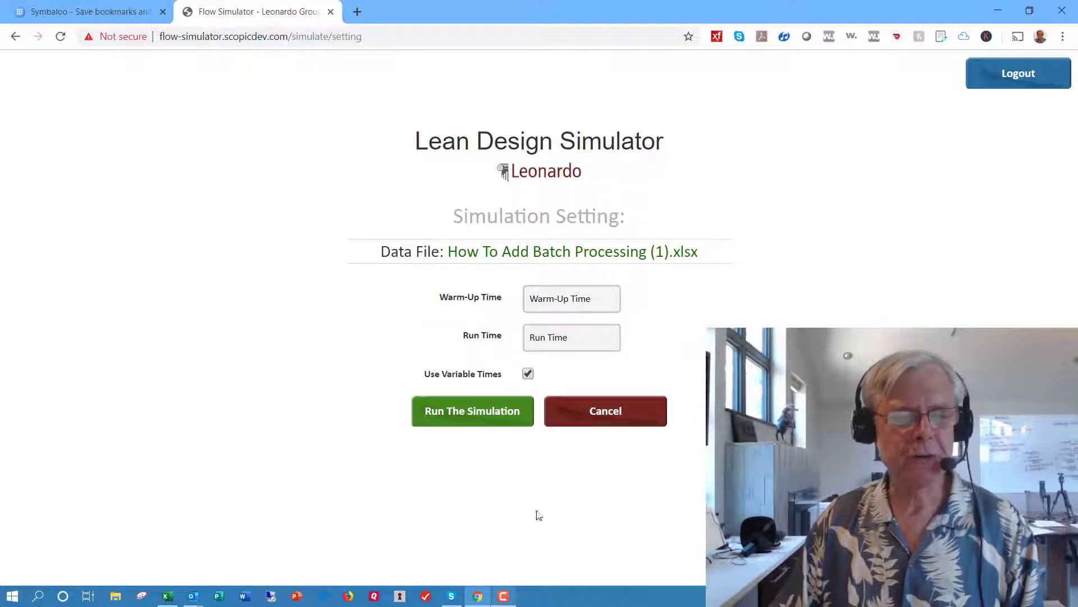
- Run the batch-size simulation with a warm-up time of 100, a run time of 500 and variable times turned off
{"action": "left_click", "coordinate": [580, 298]}
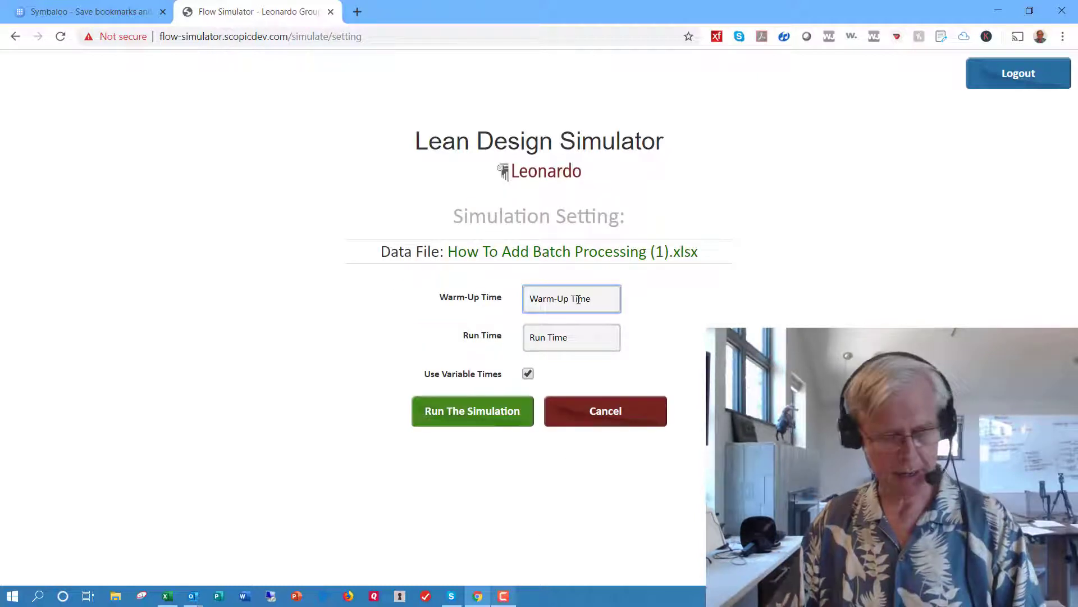
{"action": "type", "text": "120"}
{"action": "left_click", "coordinate": [472, 303]}
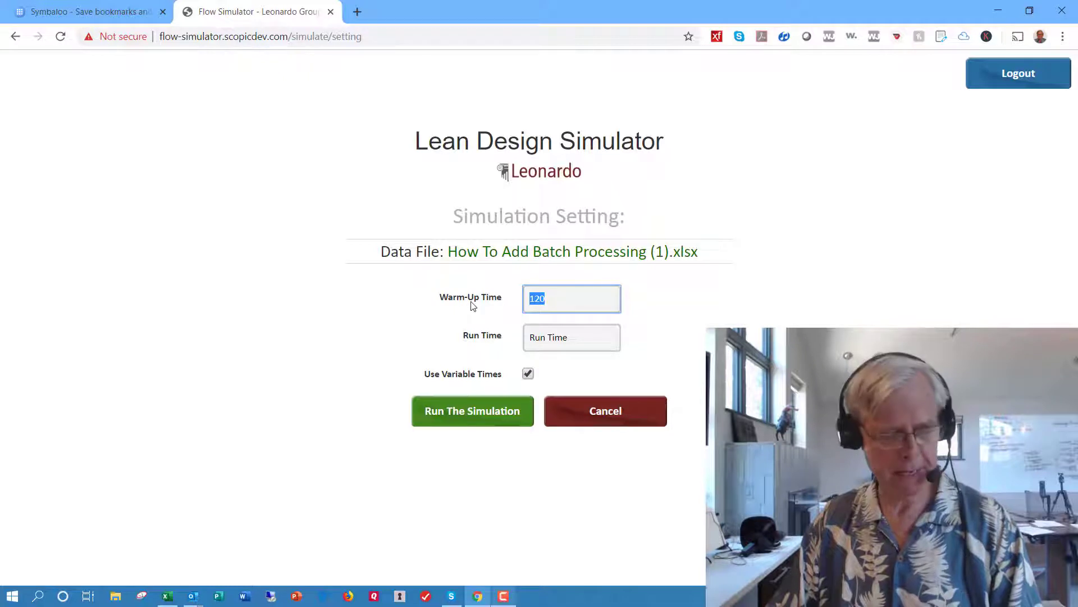
{"action": "type", "text": "19"}
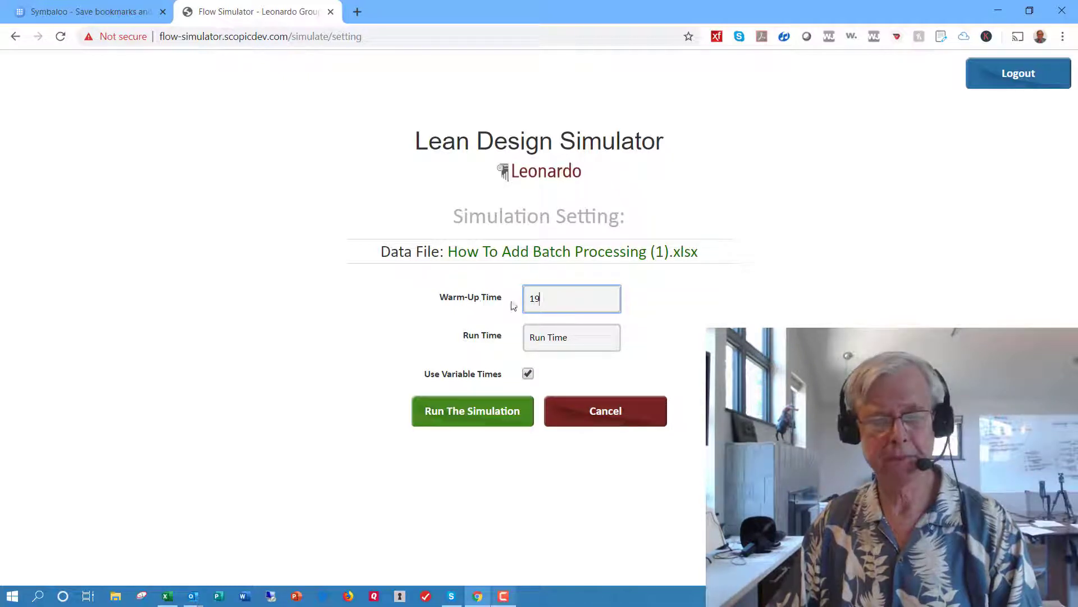
{"action": "left_click_drag", "start_coordinate": [535, 301], "coordinate": [522, 302]}
{"action": "type", "text": "10"}
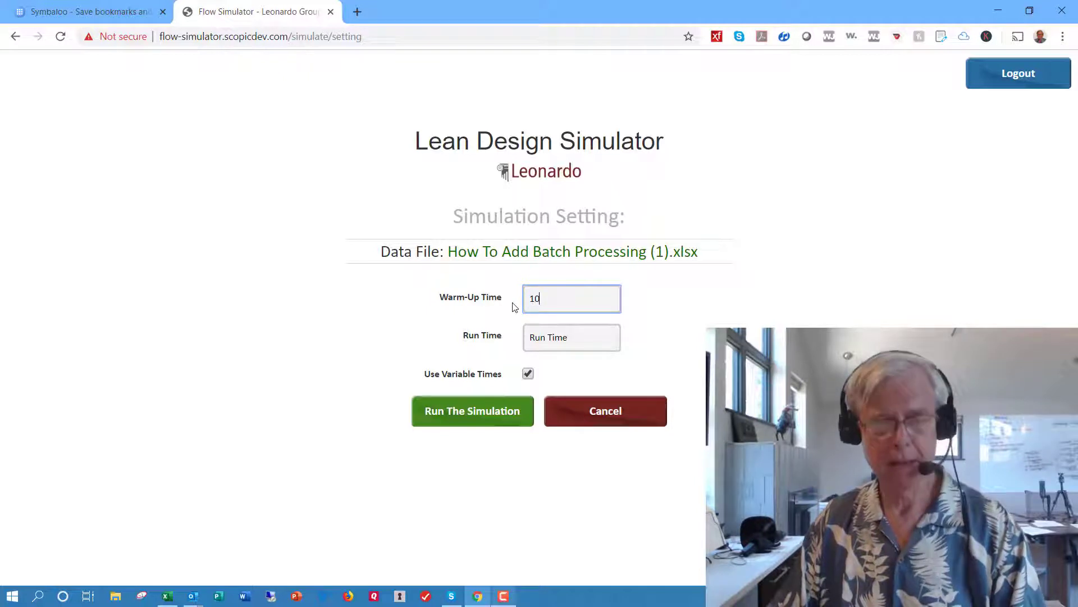
{"action": "type", "text": "0"}
{"action": "left_click", "coordinate": [534, 337]}
{"action": "type", "text": "5"}
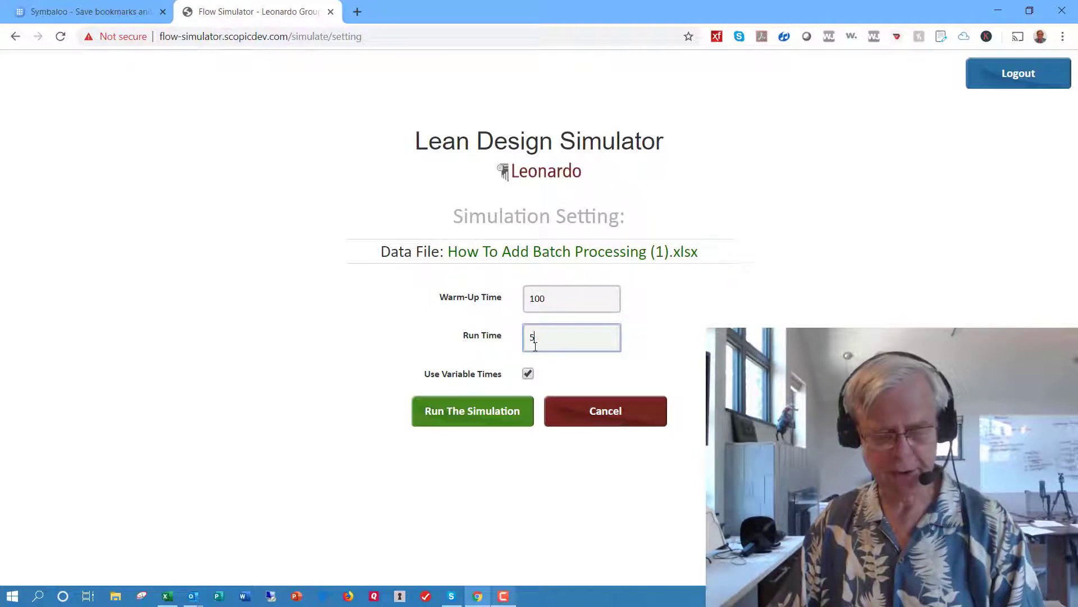
{"action": "type", "text": "00"}
{"action": "left_click", "coordinate": [528, 374]}
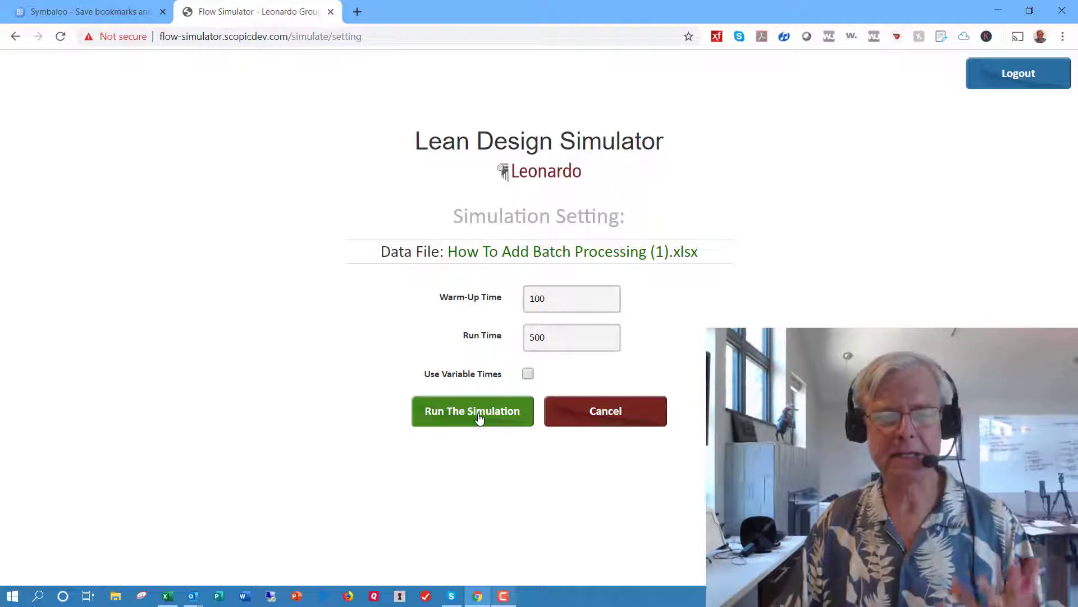
{"action": "left_click", "coordinate": [479, 418]}
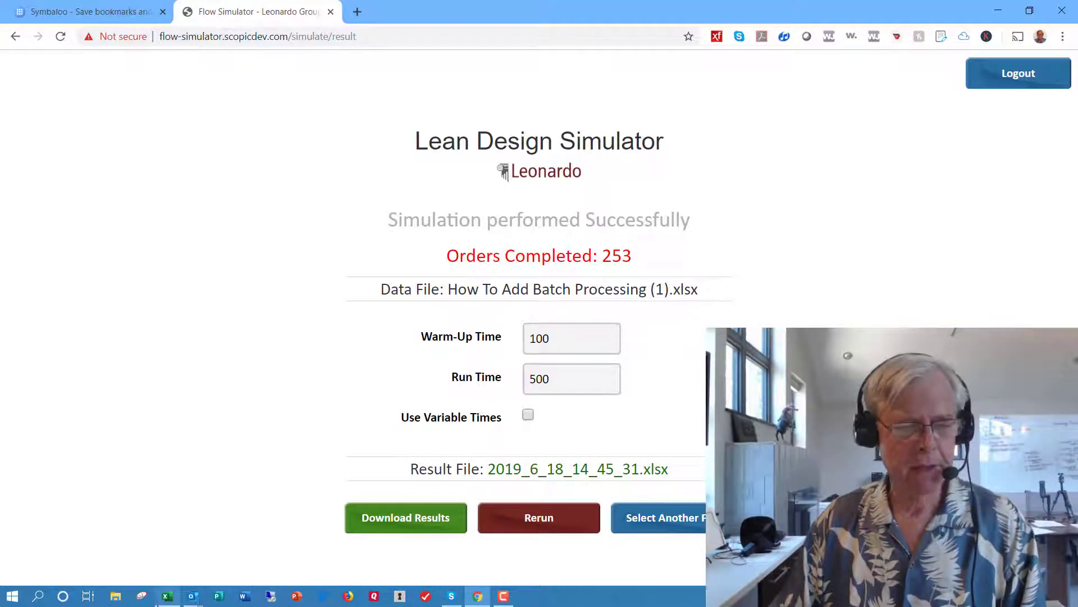
- Switch to the Excel workbook, set the number of IPKs after Assembly2 on the Resources sheet to 20 and save the file
{"action": "left_click", "coordinate": [170, 598]}
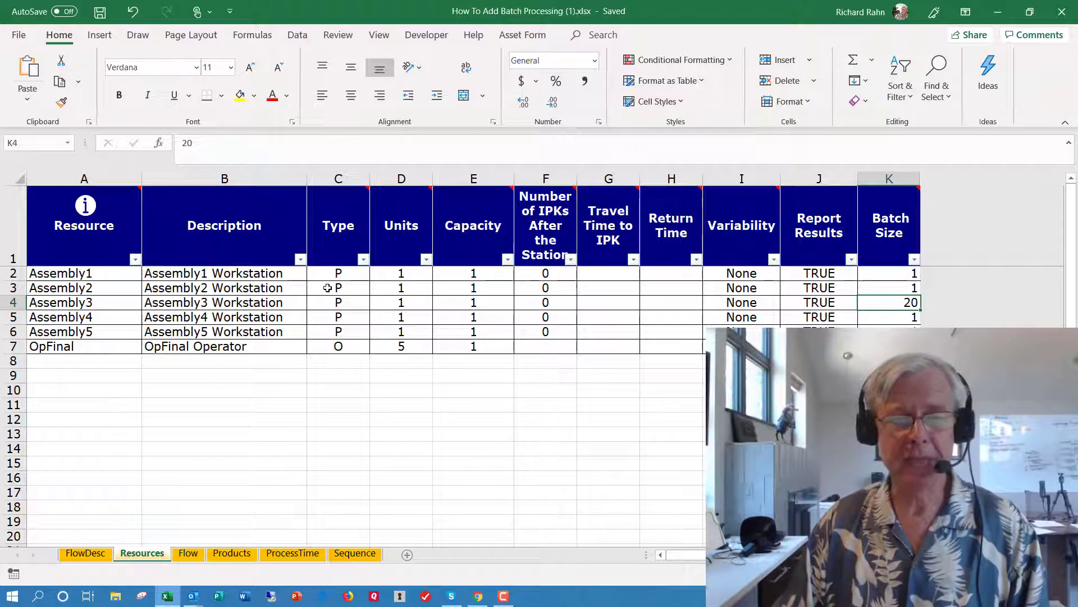
{"action": "left_click", "coordinate": [550, 292]}
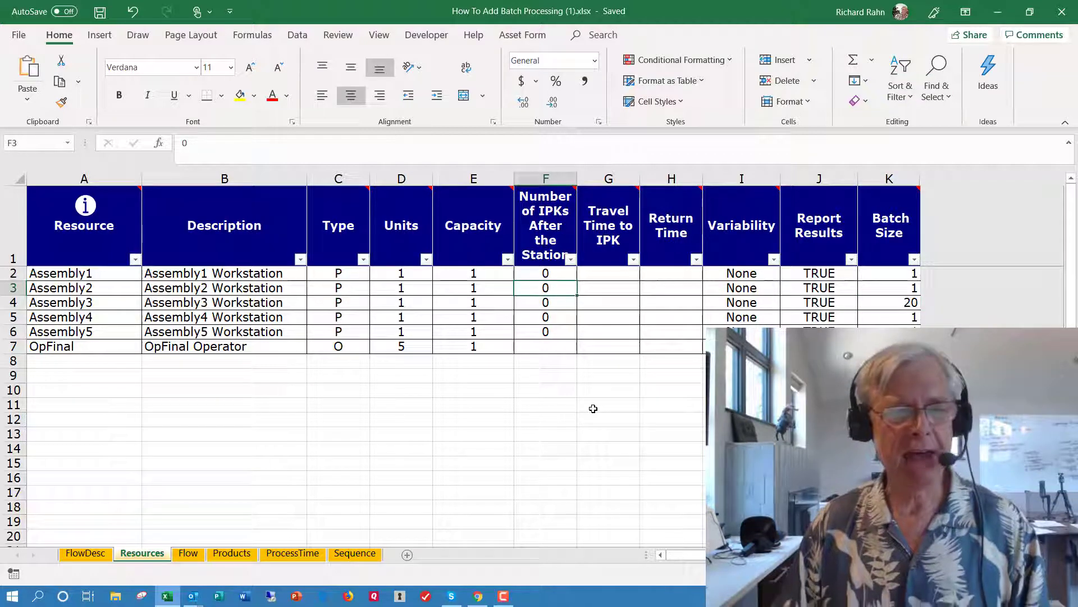
{"action": "type", "text": "20"}
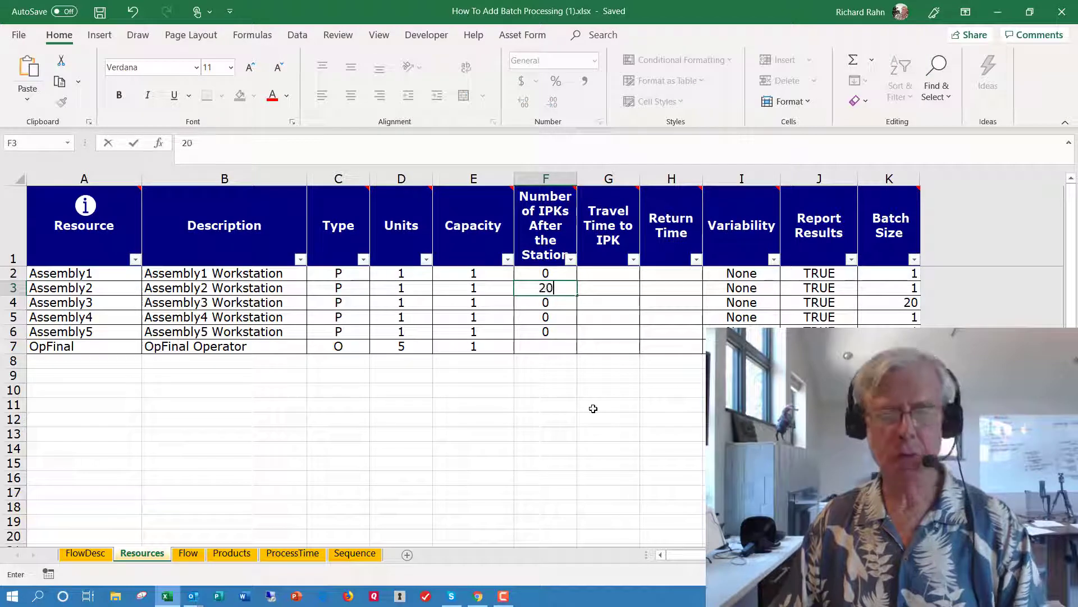
{"action": "left_click", "coordinate": [561, 358]}
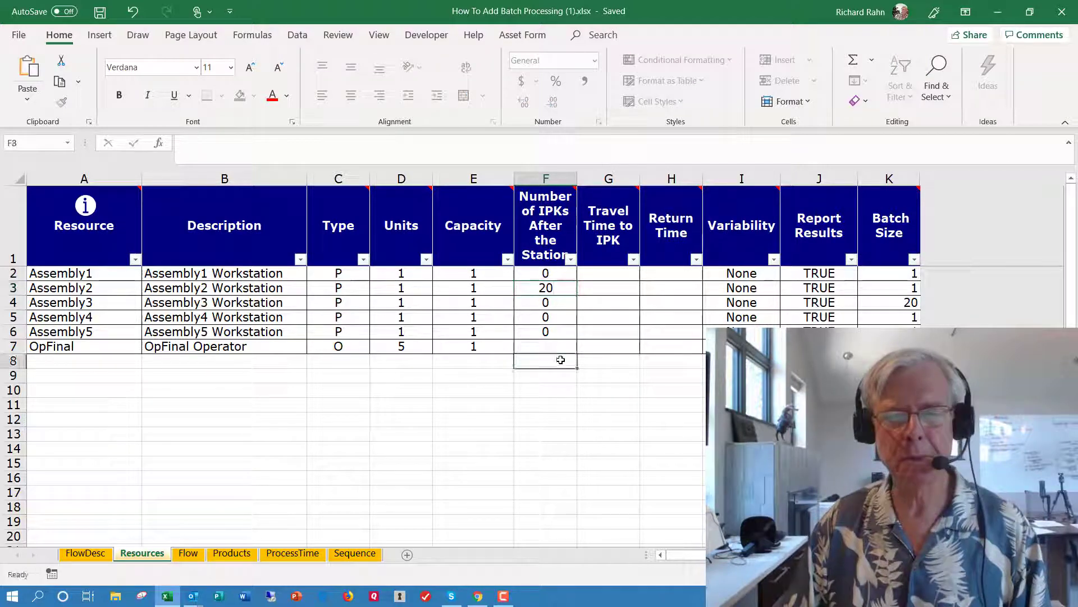
{"action": "left_click", "coordinate": [260, 288]}
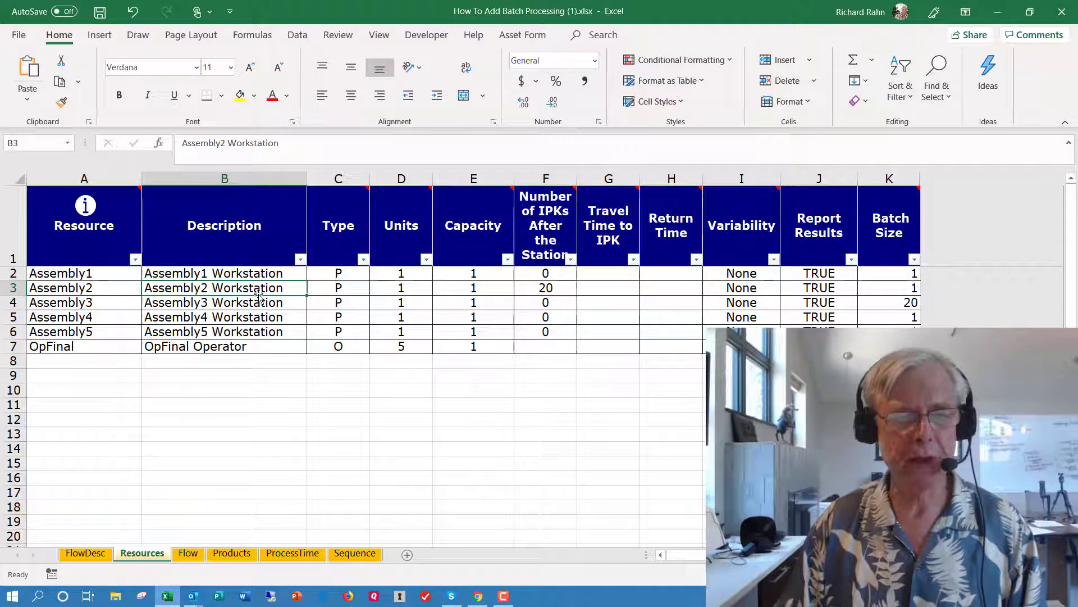
{"action": "left_click", "coordinate": [263, 304]}
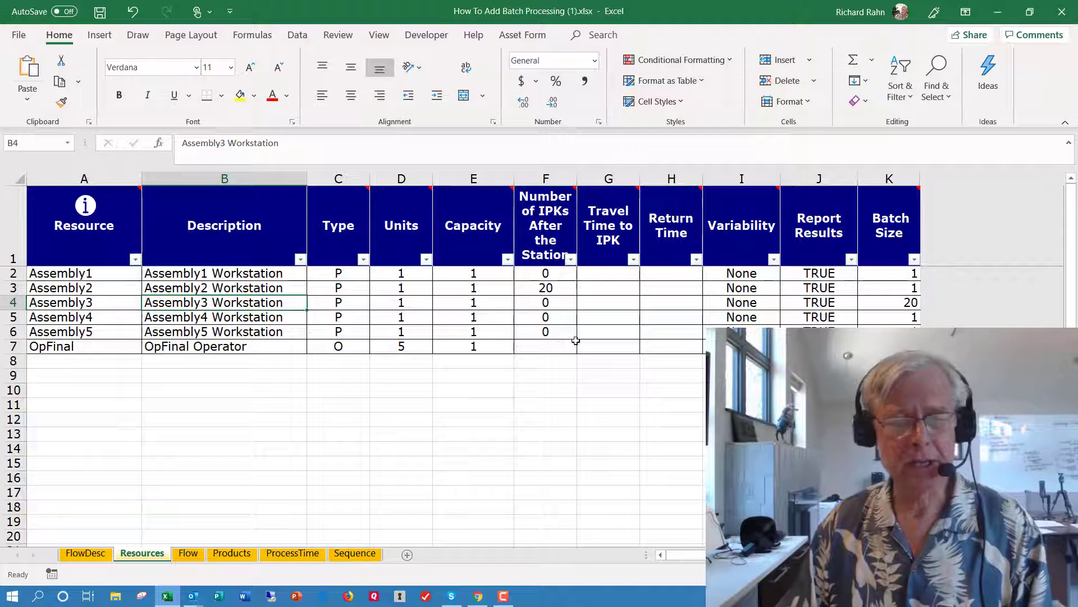
{"action": "left_click", "coordinate": [100, 14]}
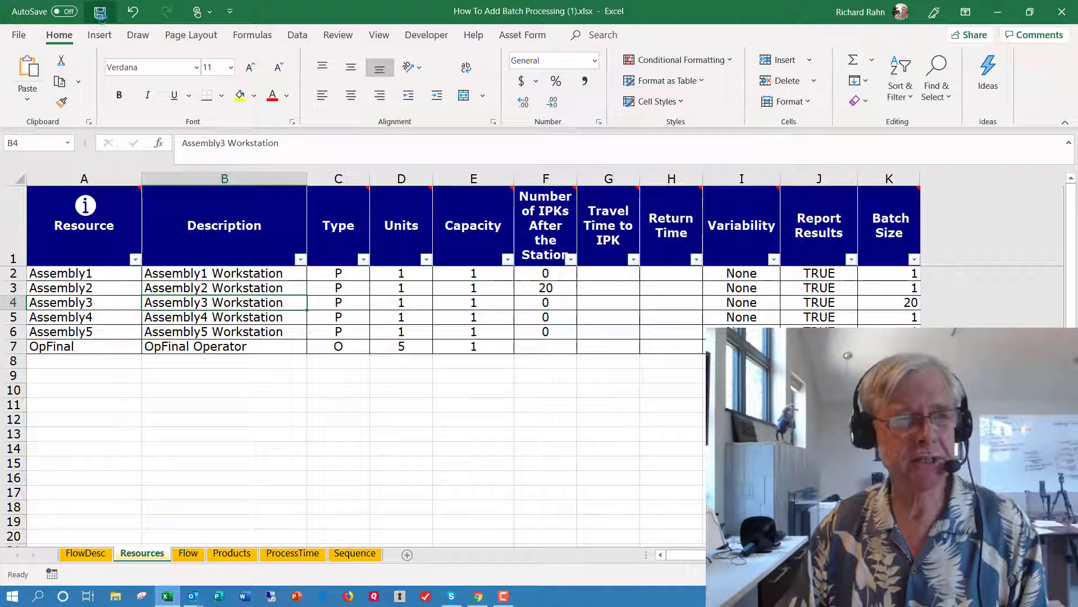
- Return to the Lean Design Simulator in Chrome, reload How To Add Batch Processing (1).xlsx from Downloads and open its simulation settings
{"action": "left_click", "coordinate": [479, 594]}
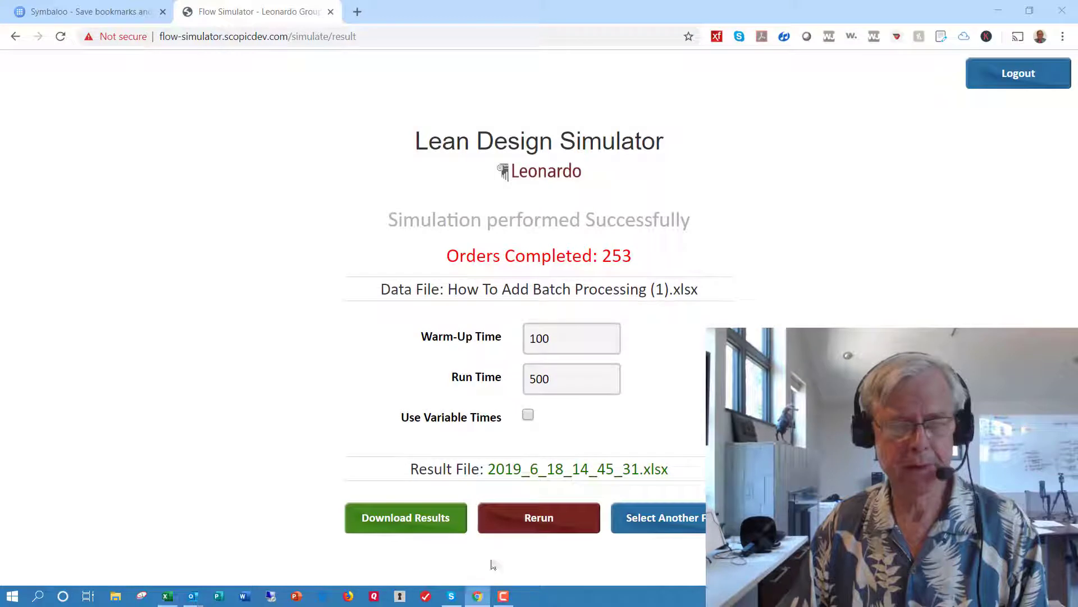
{"action": "left_click", "coordinate": [652, 521]}
{"action": "left_click", "coordinate": [532, 245]}
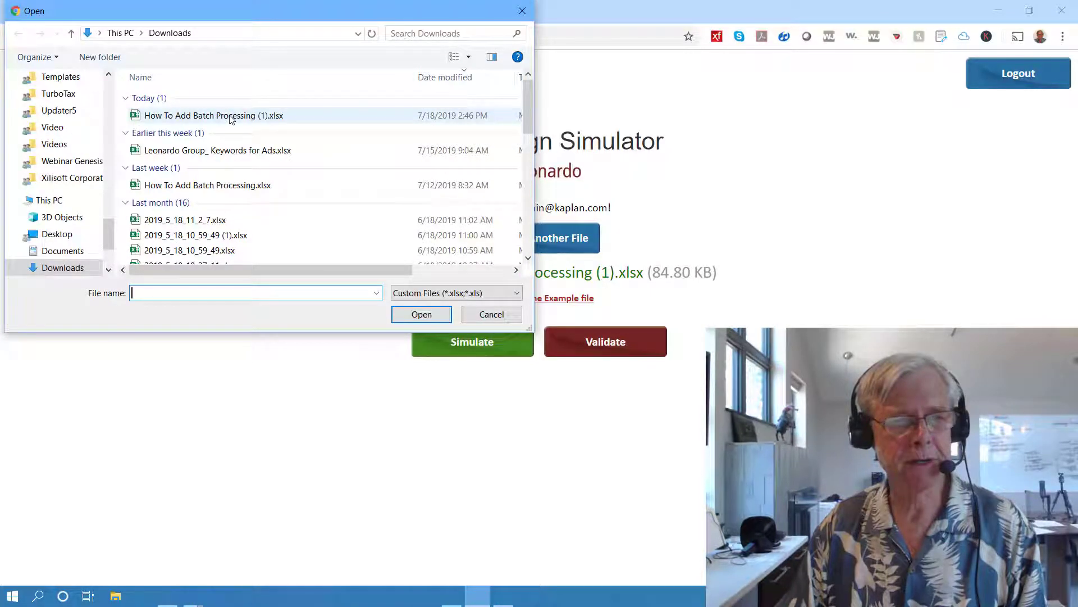
{"action": "left_click", "coordinate": [230, 116]}
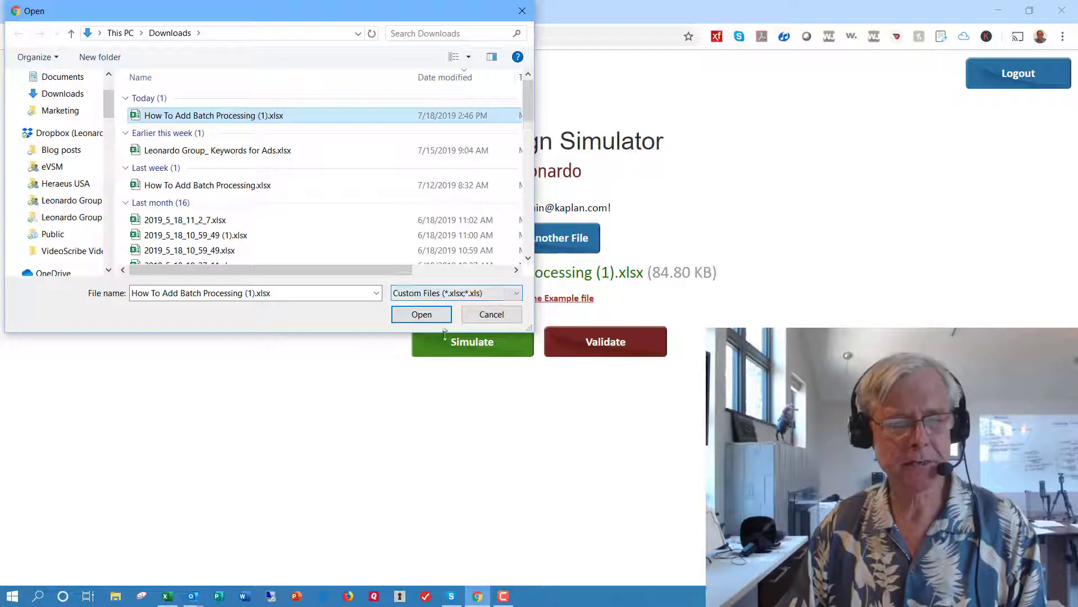
{"action": "left_click", "coordinate": [421, 314]}
{"action": "left_click", "coordinate": [475, 340]}
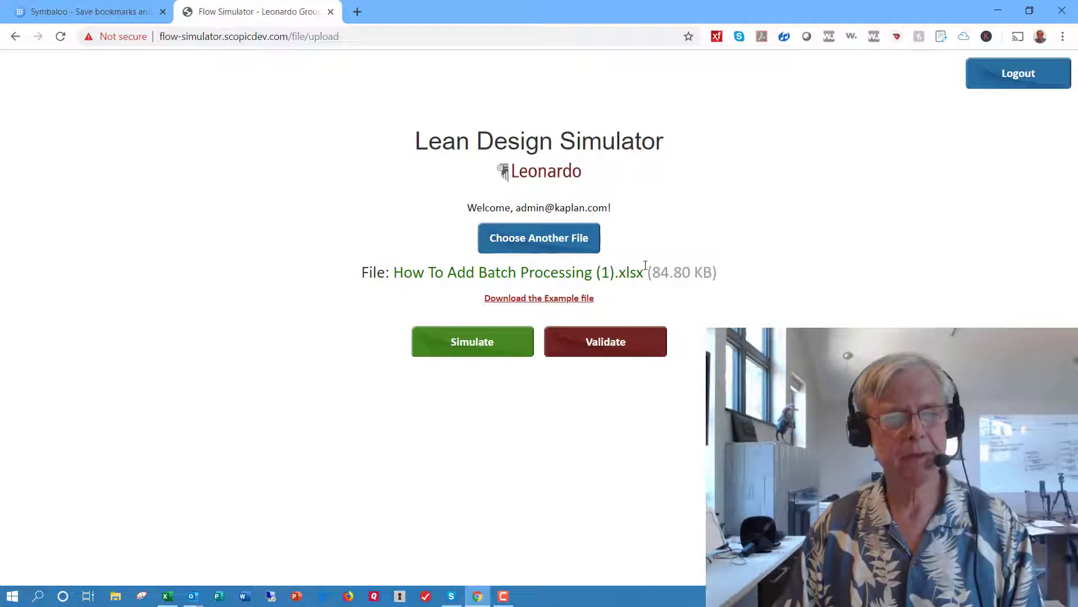
- Simulate the reloaded model with a warm-up time of 100, a run time of 500 and variable times turned off
{"action": "left_click", "coordinate": [561, 292]}
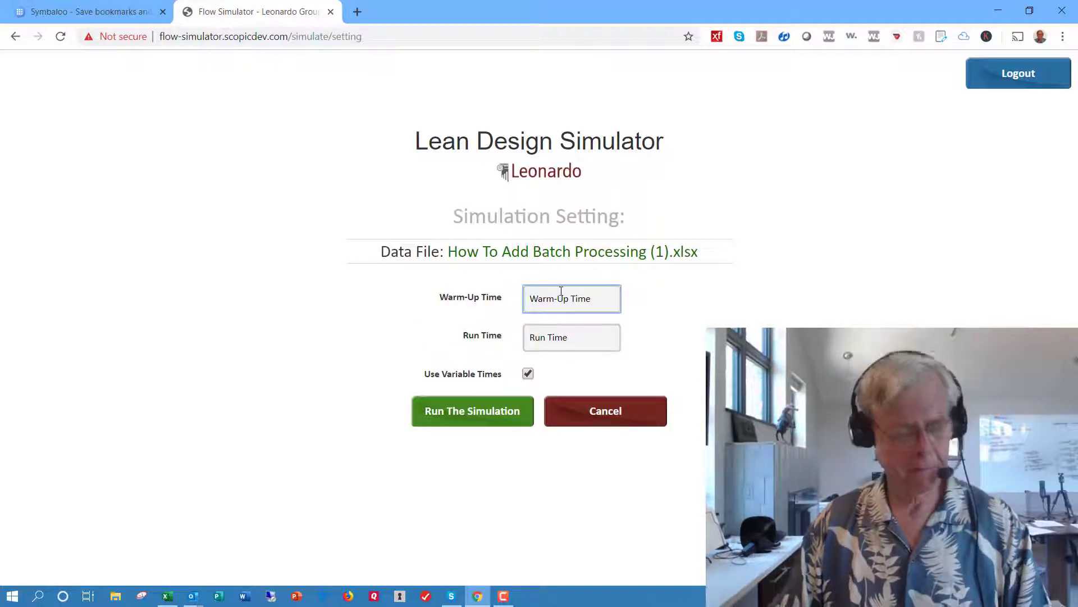
{"action": "type", "text": "100"}
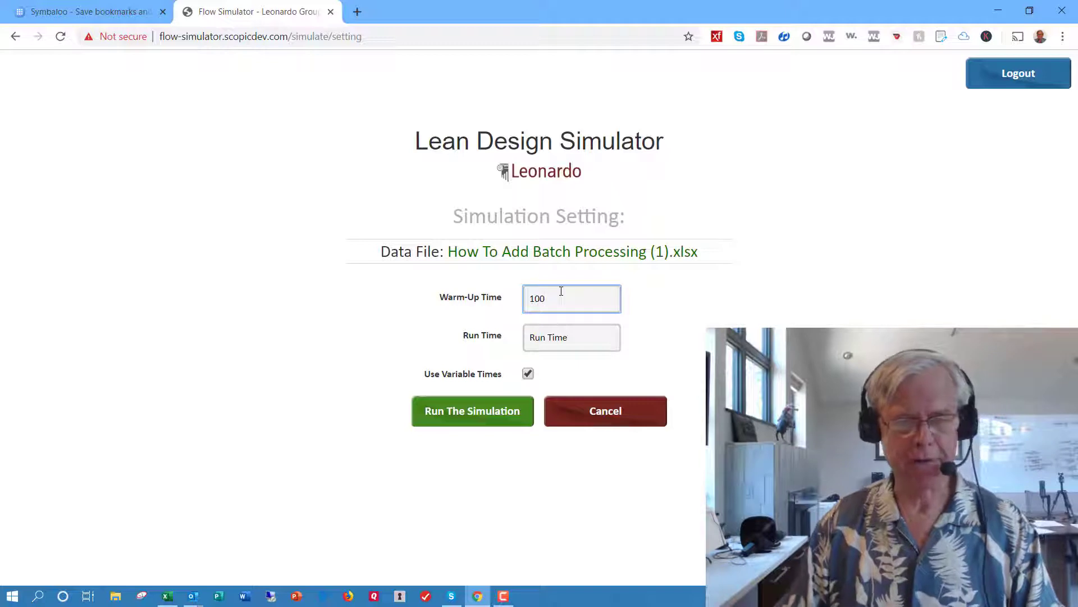
{"action": "left_click", "coordinate": [575, 347]}
{"action": "type", "text": "5"}
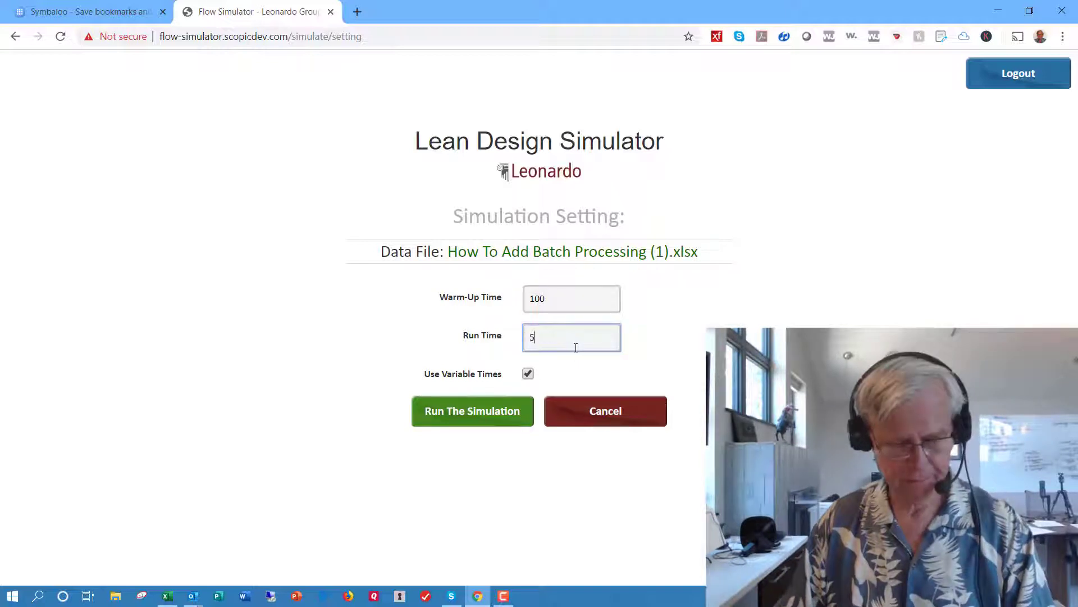
{"action": "type", "text": "00"}
{"action": "left_click", "coordinate": [528, 374]}
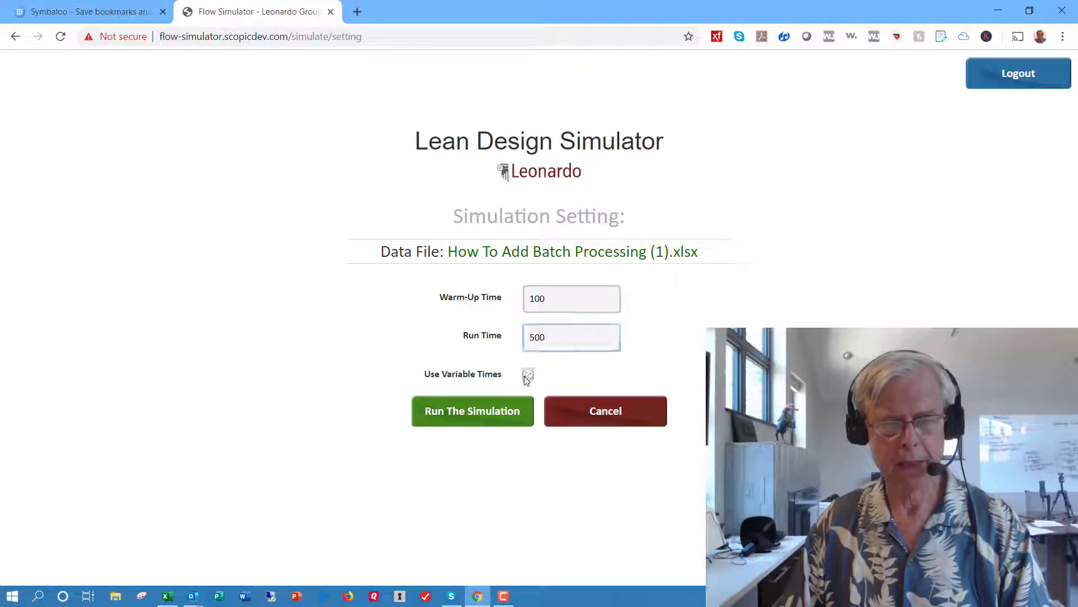
{"action": "left_click", "coordinate": [503, 418]}
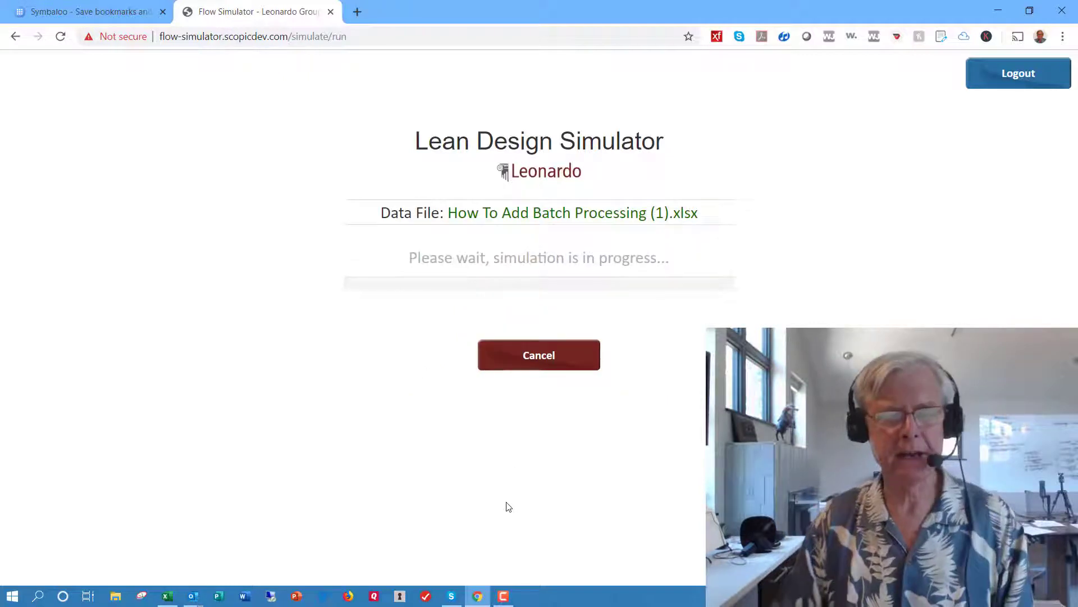